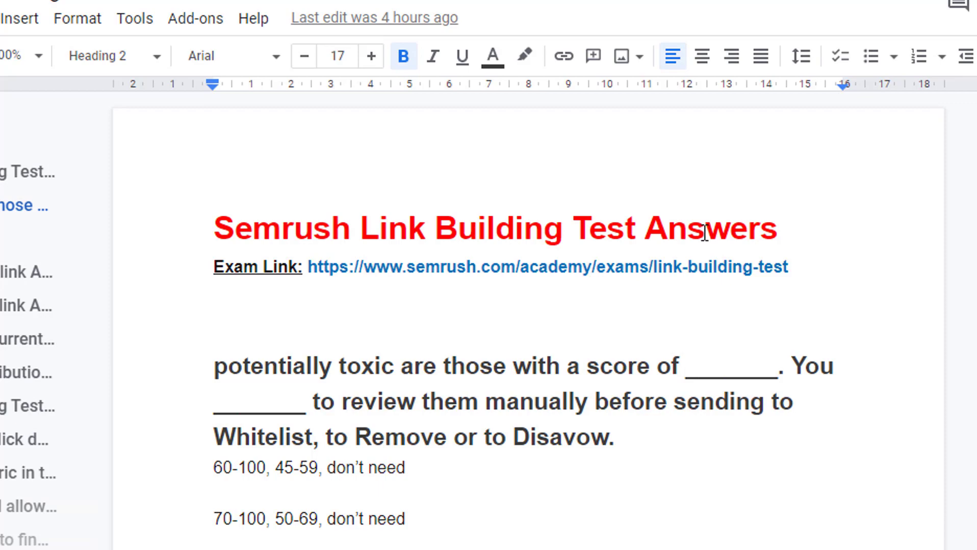
- Open the link preview for the exam URL in the test answers document
click(620, 267)
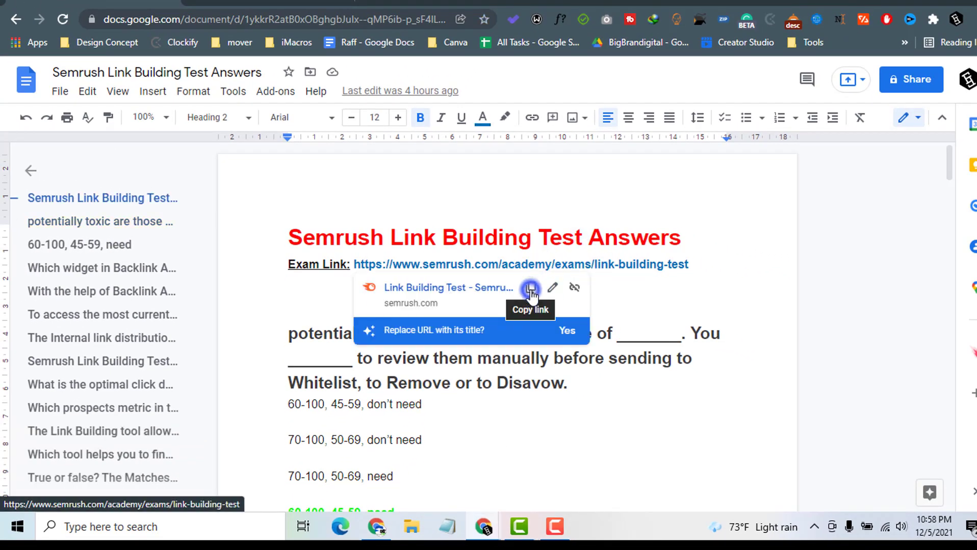
- Copy the exam link and bring the other Chrome window to the front
click(530, 286)
double_click(732, 1)
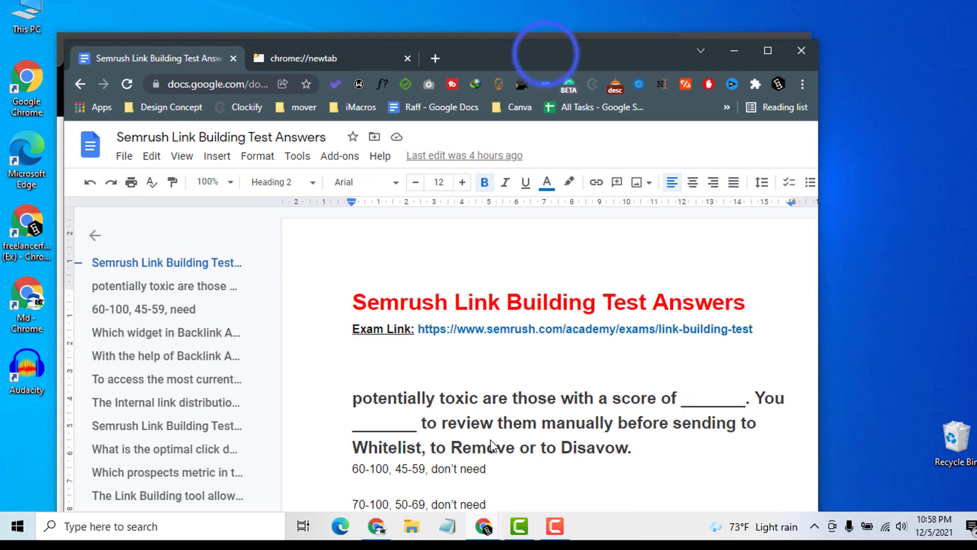
drag(546, 53, 479, 91)
click(497, 51)
- Paste and open the exam link in that window, then maximize it
click(314, 75)
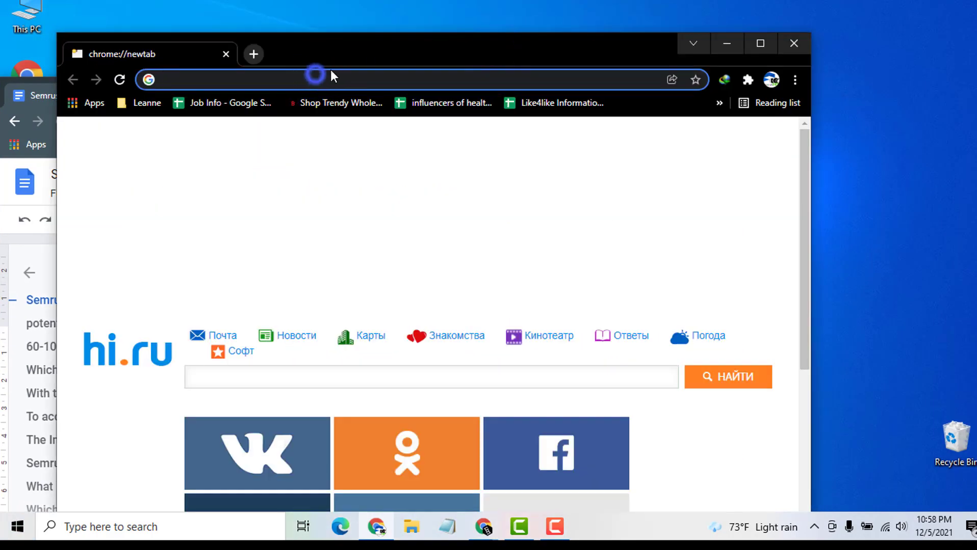
right_click(315, 76)
click(355, 192)
click(609, 78)
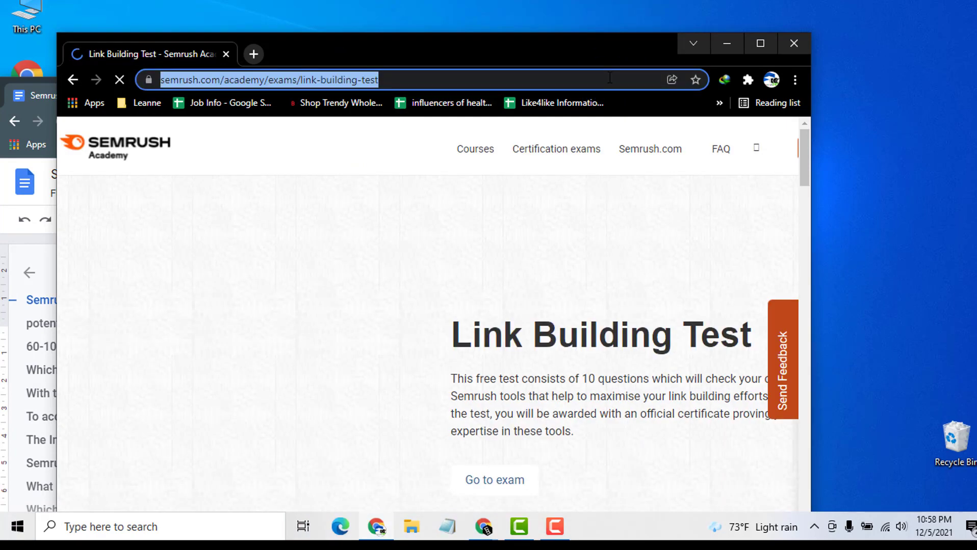
click(329, 46)
double_click(332, 48)
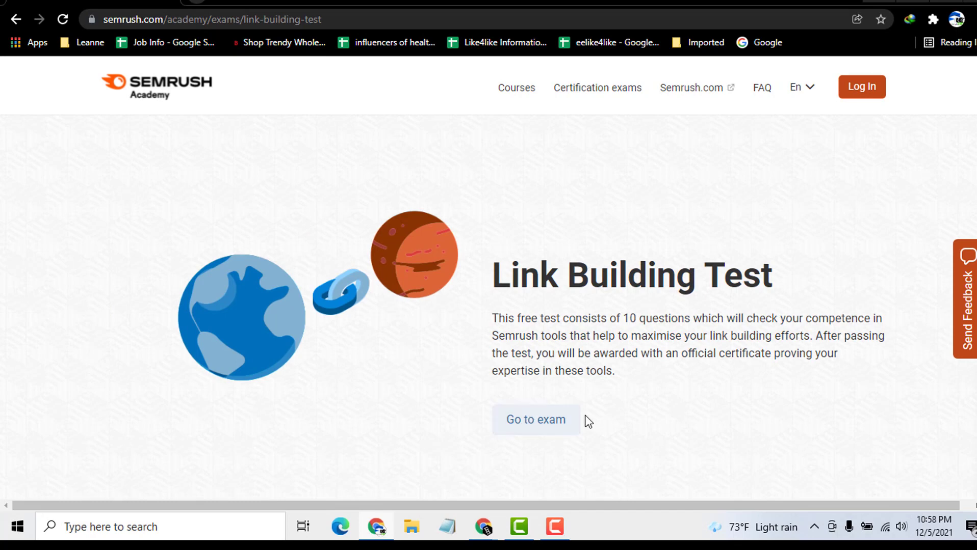
- Copy the word 'semrush' from the address and start a new tab
double_click(125, 19)
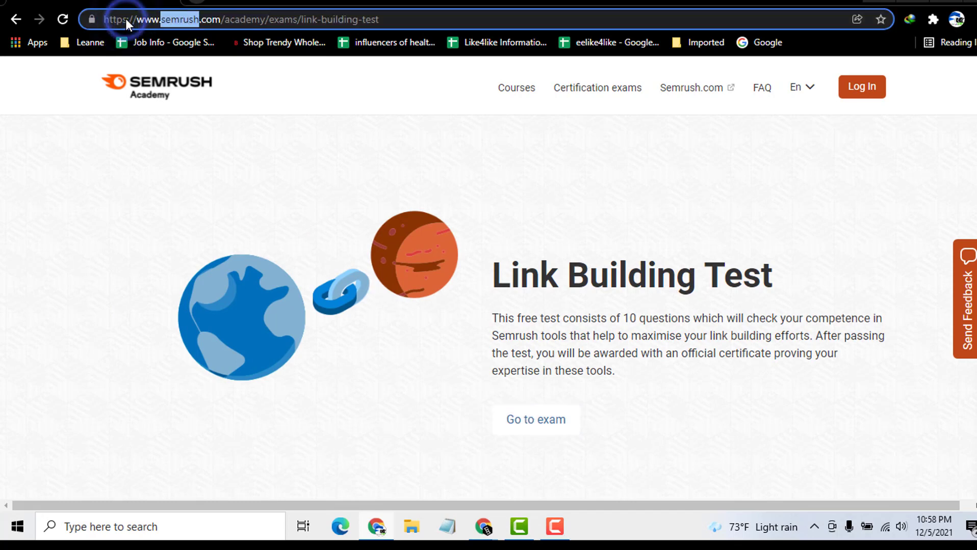
right_click(183, 19)
click(221, 104)
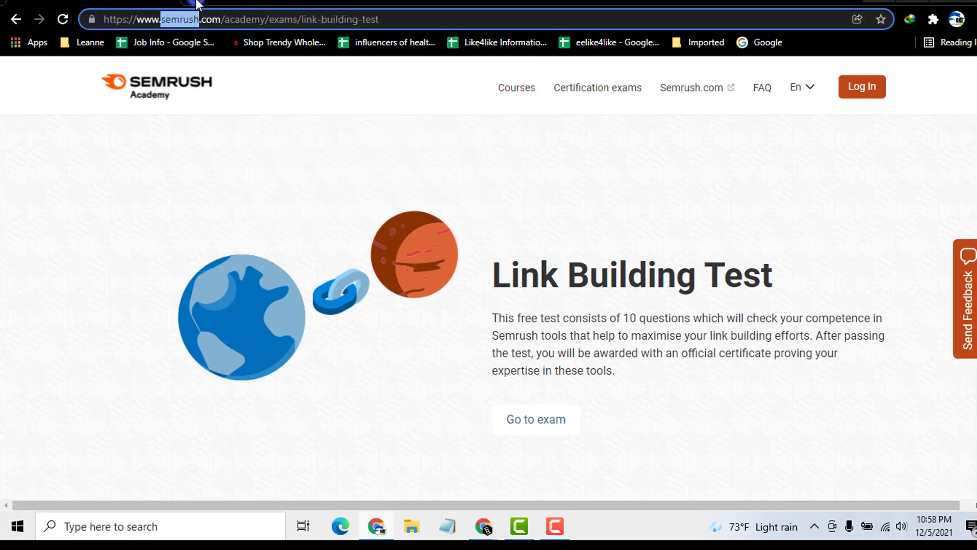
click(197, 2)
- Search Google for 'semrush' and open the official semrush.com result
click(197, 22)
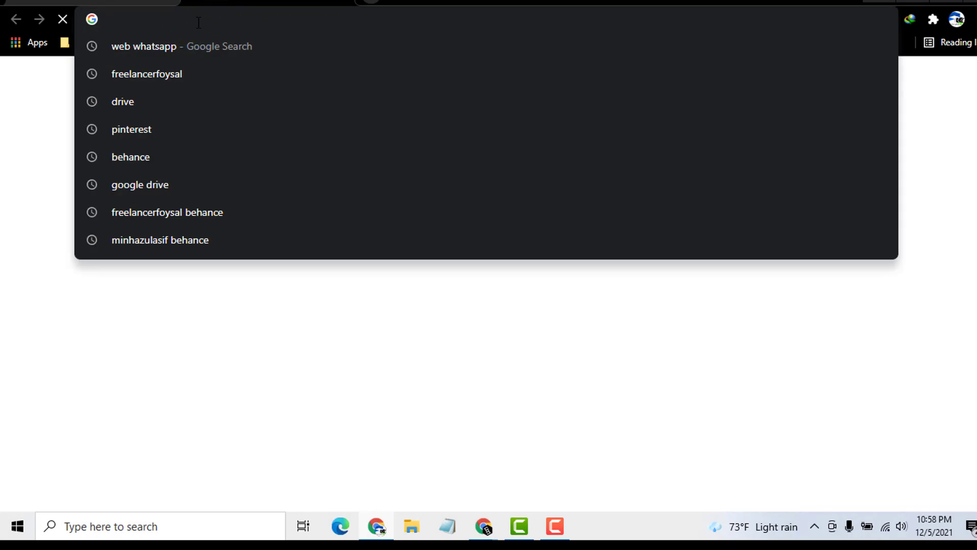
key(ctrl+v)
key(Return)
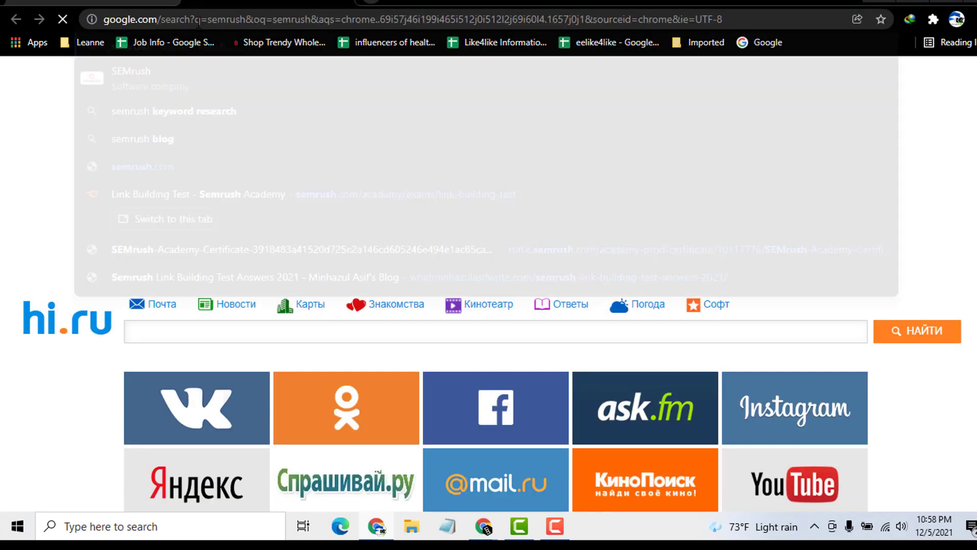
scroll(195, 231, down, 4)
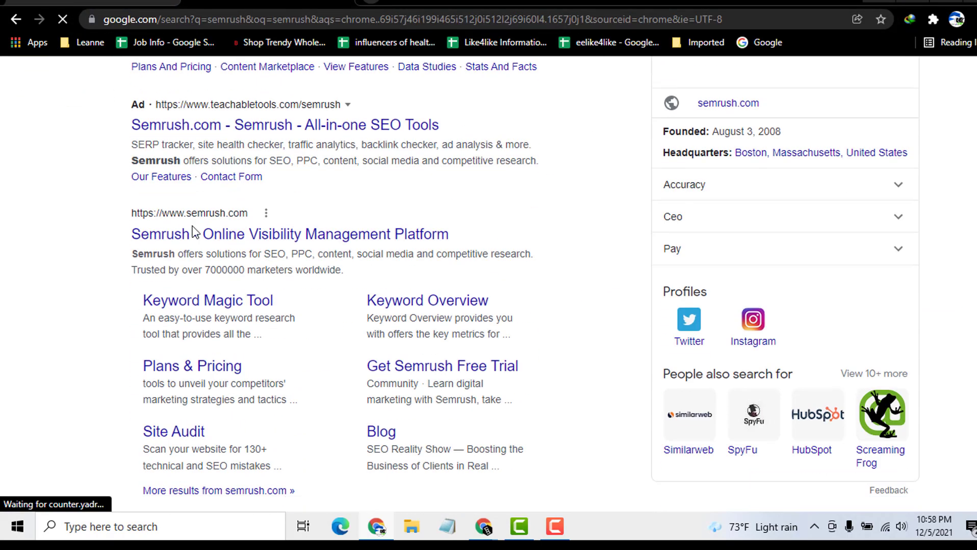
click(226, 235)
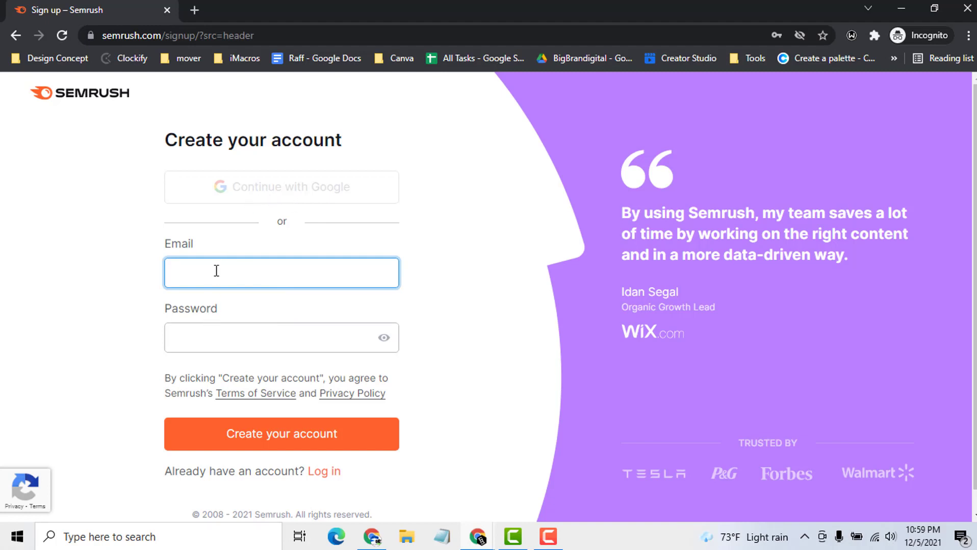
- Fill the sign-up form with the Gmail address and a password, then submit it
click(260, 184)
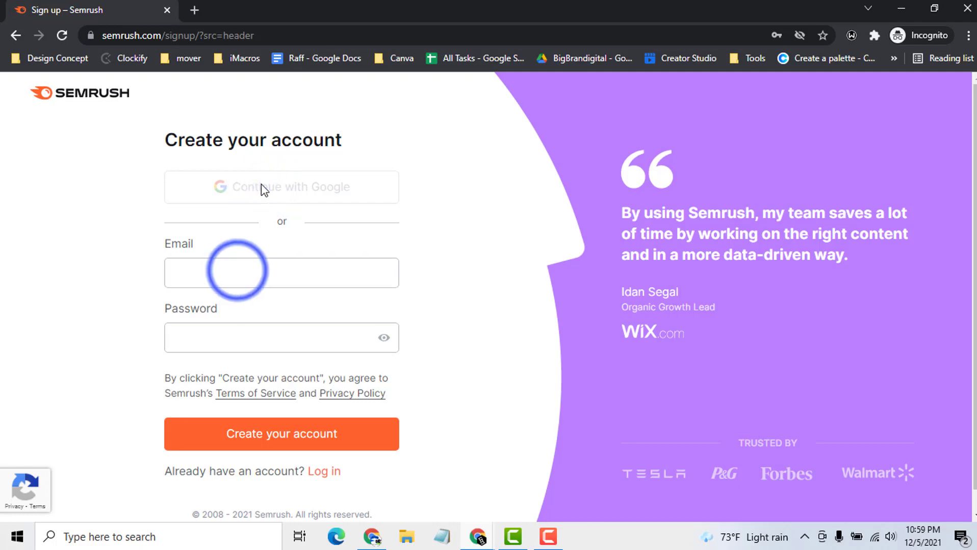
click(238, 271)
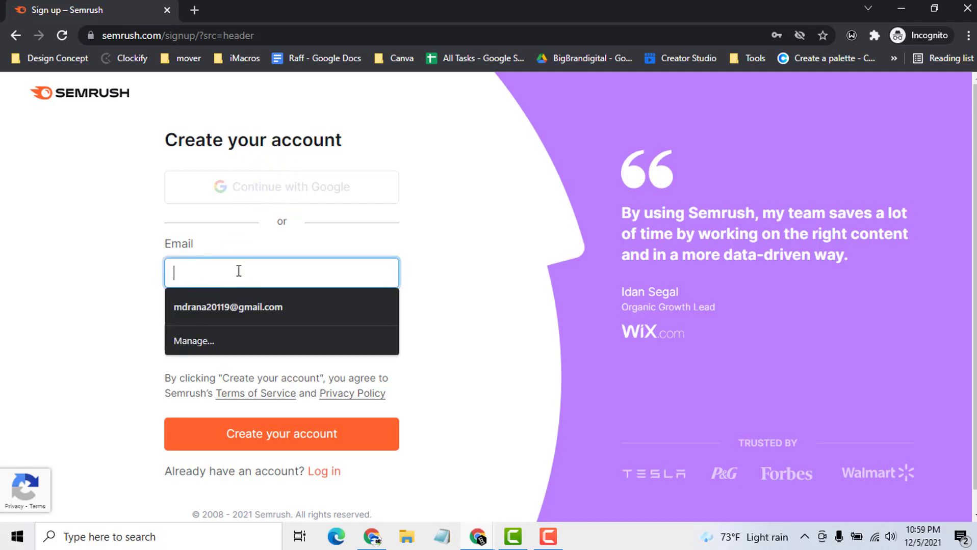
click(252, 273)
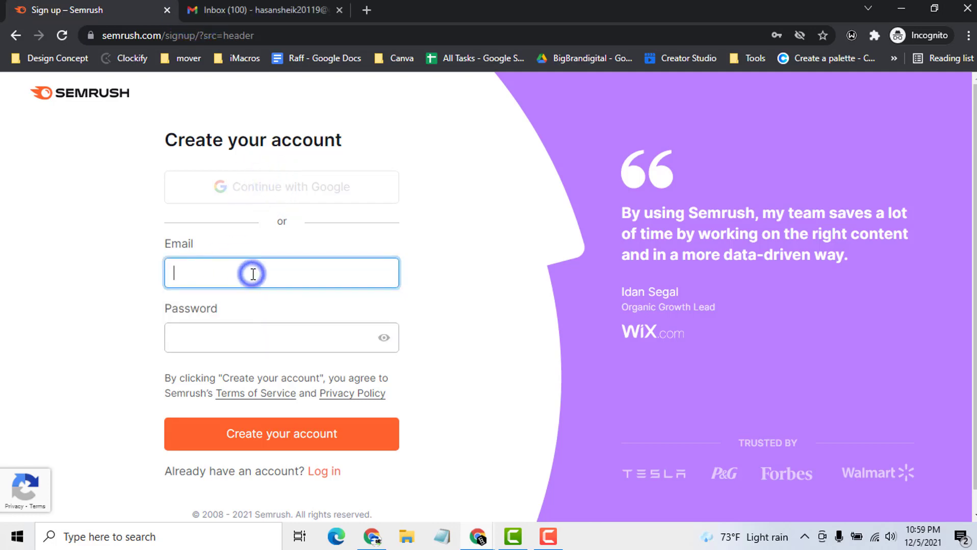
key(ctrl+v)
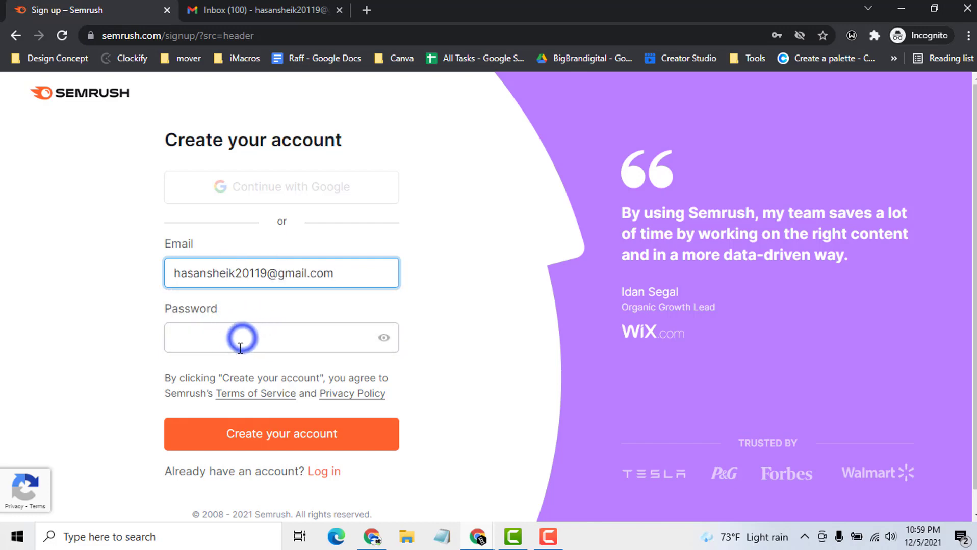
click(244, 338)
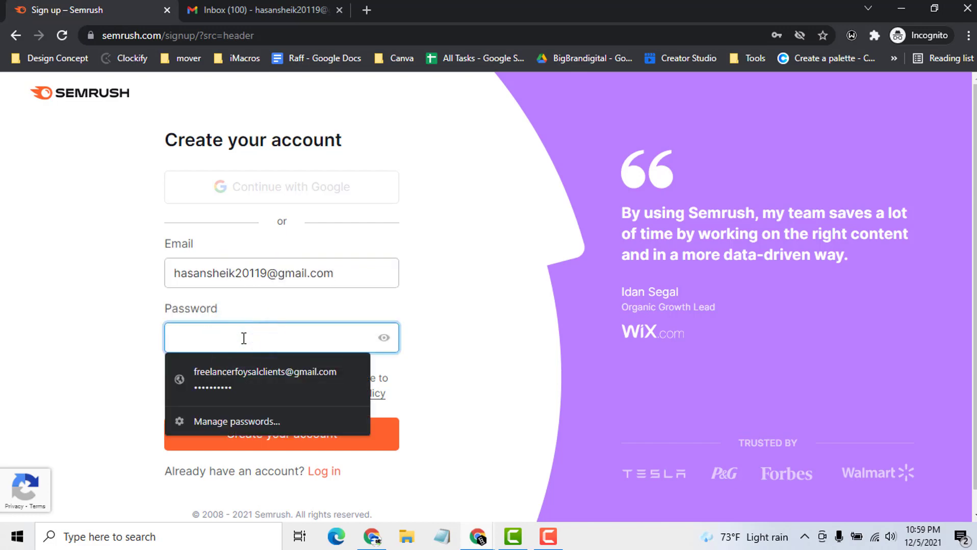
text(••)
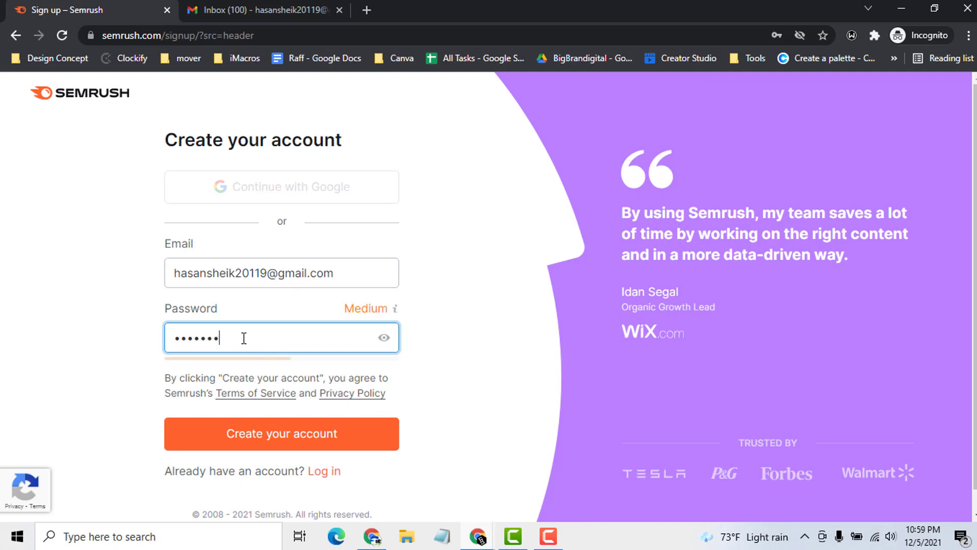
click(267, 430)
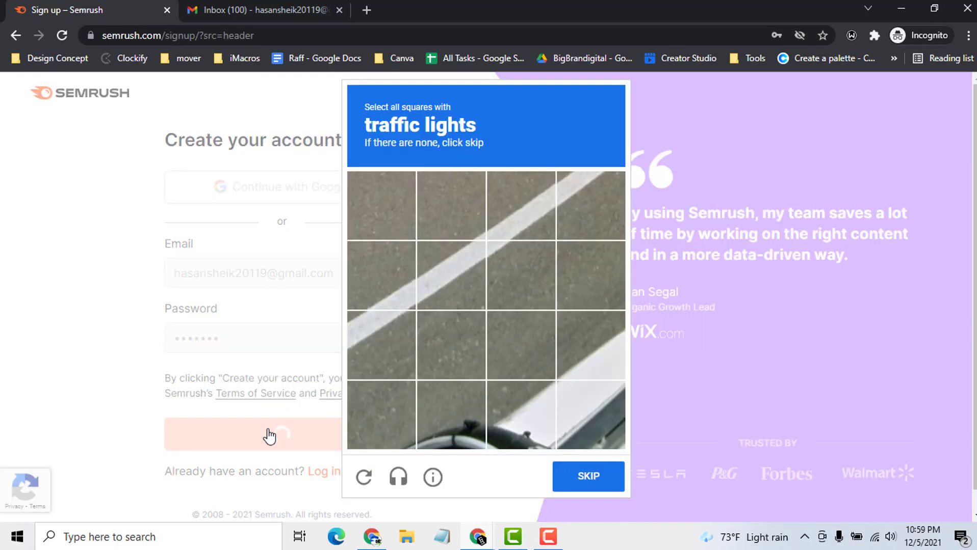
- Solve the traffic-lights captcha and submit the answer
click(363, 477)
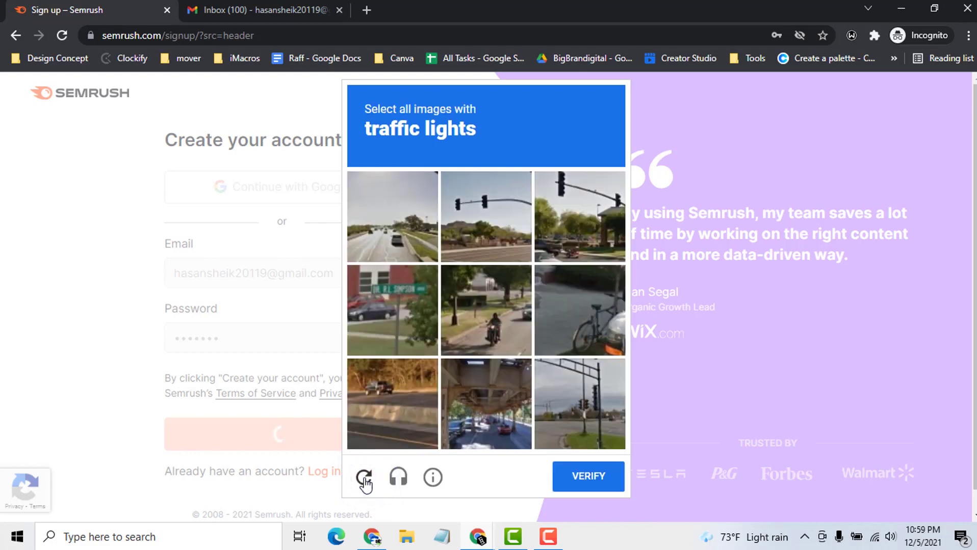
click(501, 224)
click(576, 224)
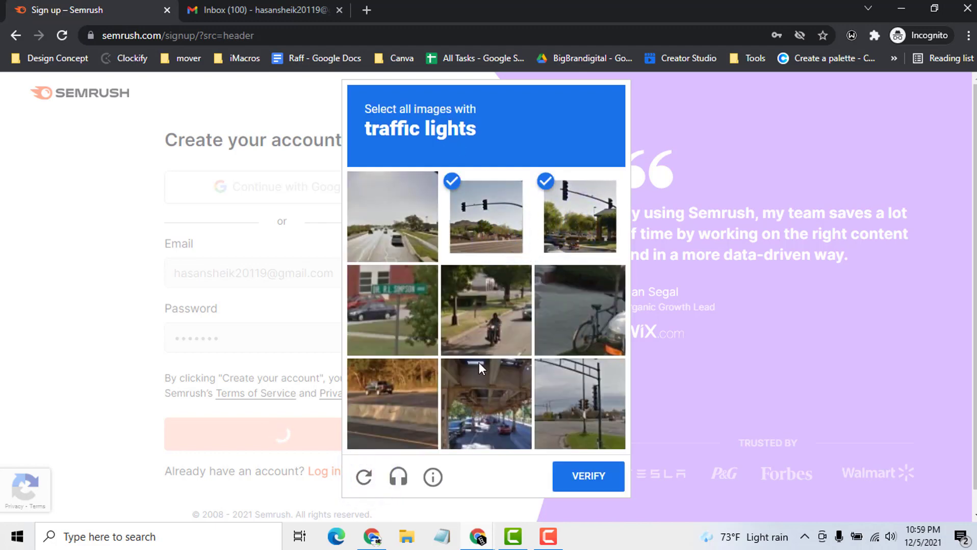
click(576, 400)
click(585, 475)
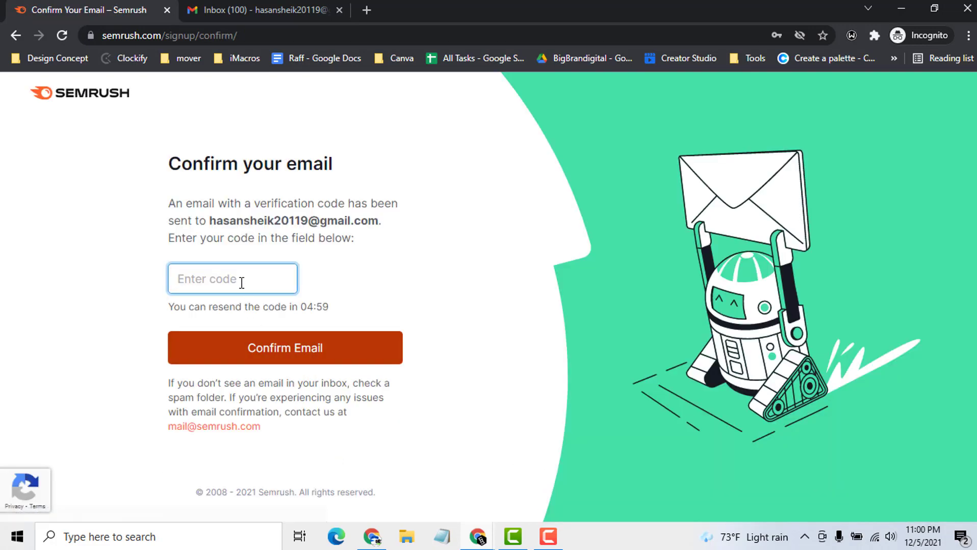
click(232, 9)
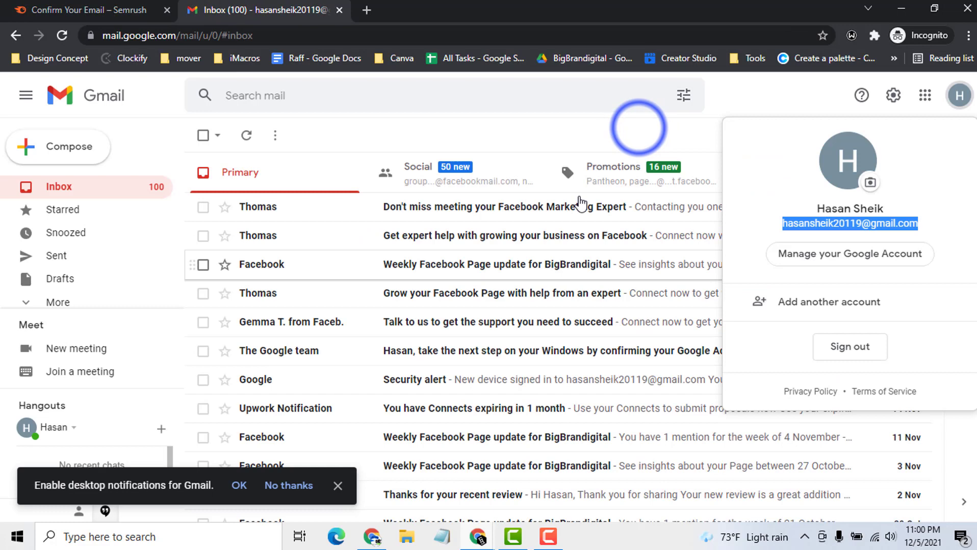
- Open Semrush's Activation Code email in Gmail
click(634, 123)
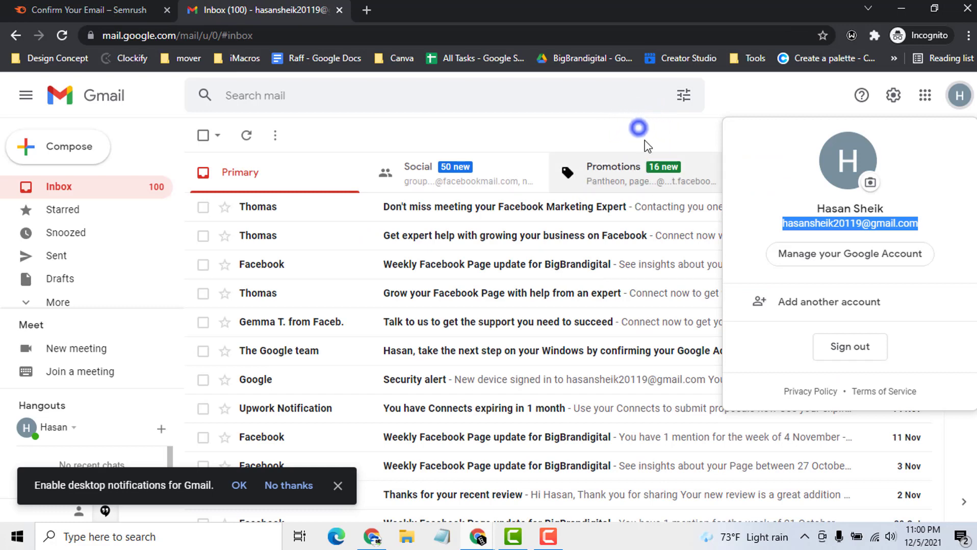
click(519, 207)
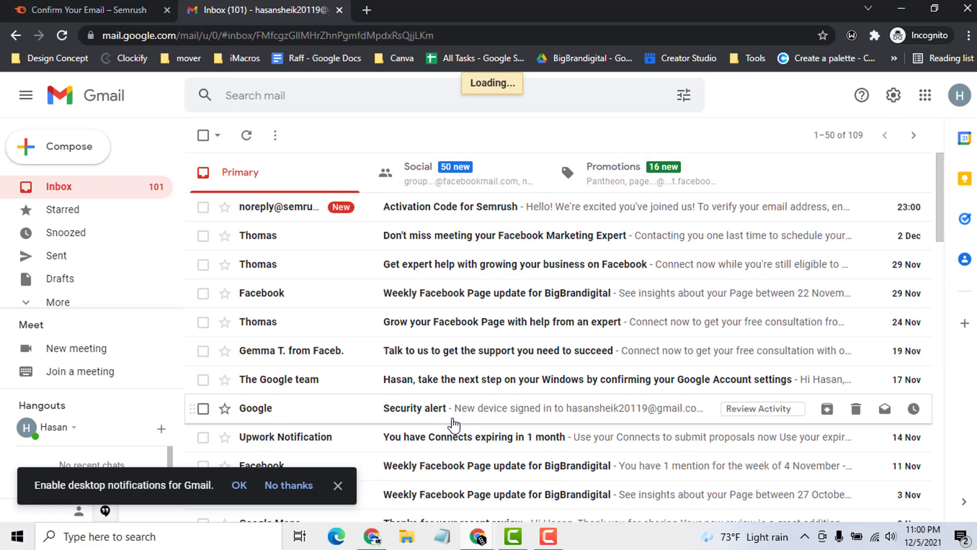
scroll(524, 428, down, 2)
scroll(556, 458, down, 2)
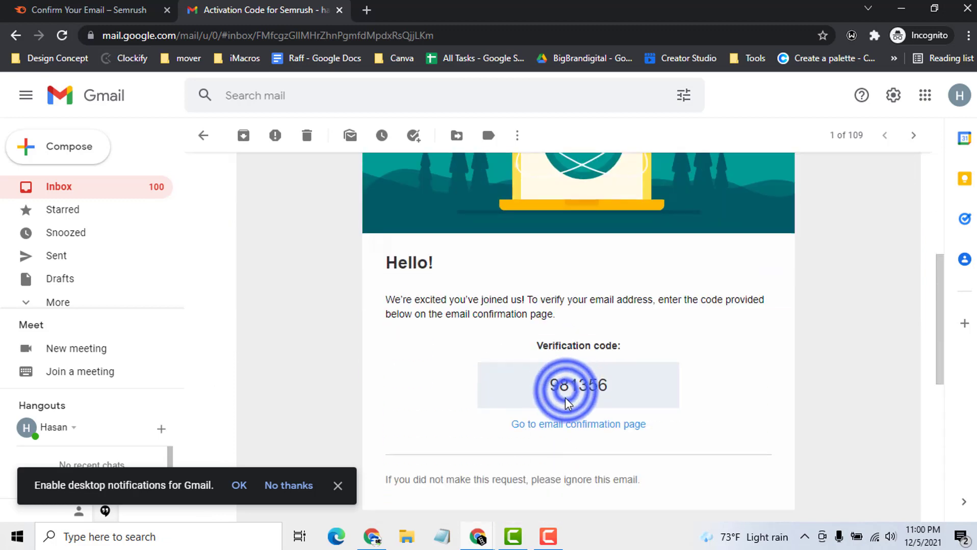
click(92, 10)
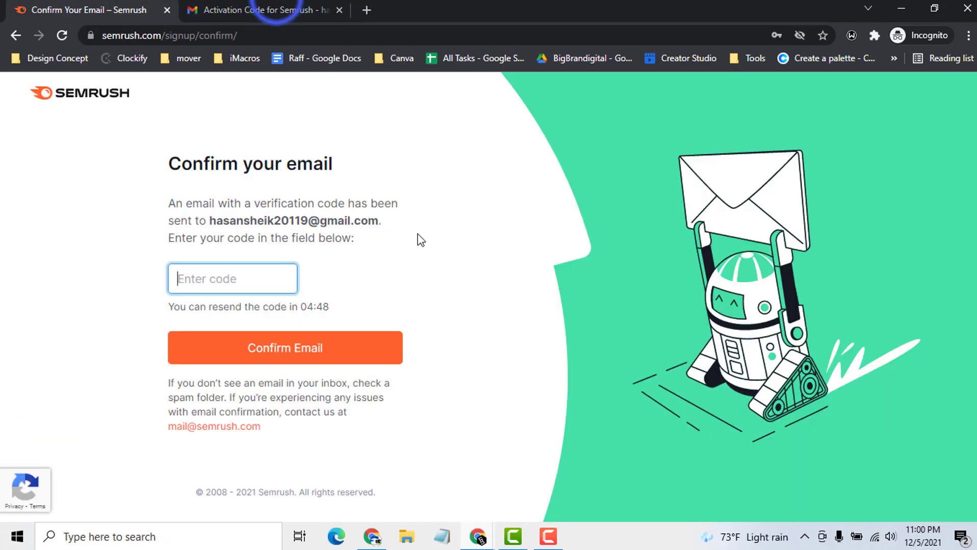
click(276, 10)
- Copy the verification code and focus Semrush's code field
double_click(586, 386)
right_click(593, 399)
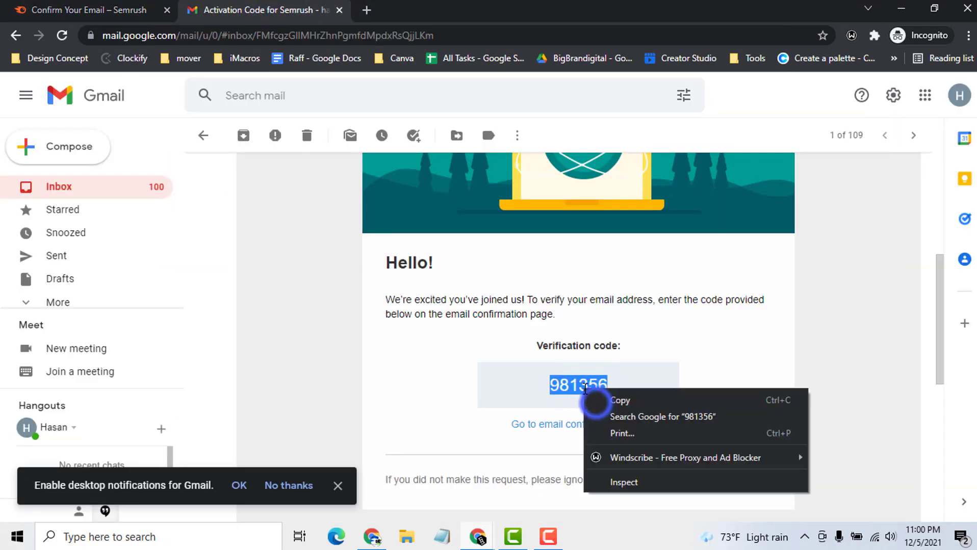
click(595, 402)
click(109, 10)
click(240, 279)
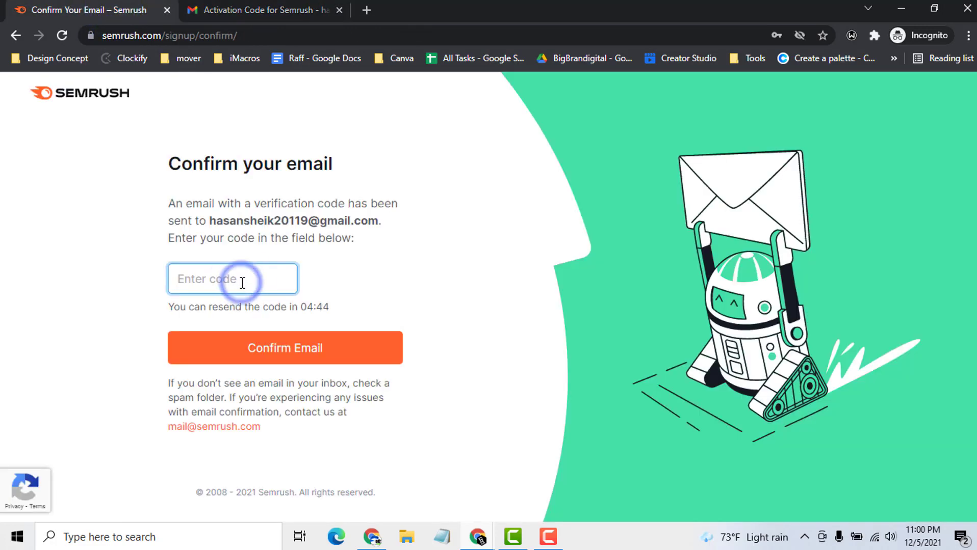
- Paste the verification code into the field and confirm the email
key(ctrl+v)
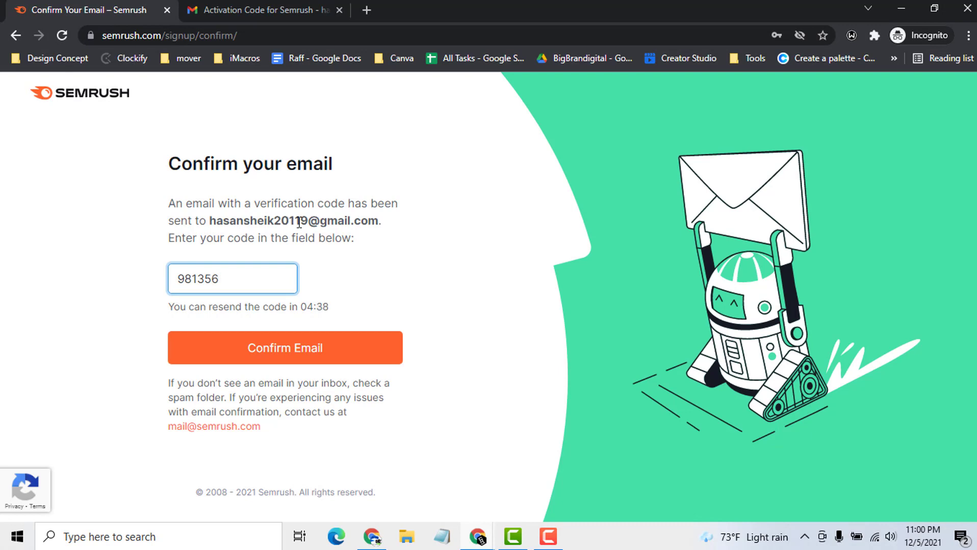
drag(308, 220, 263, 220)
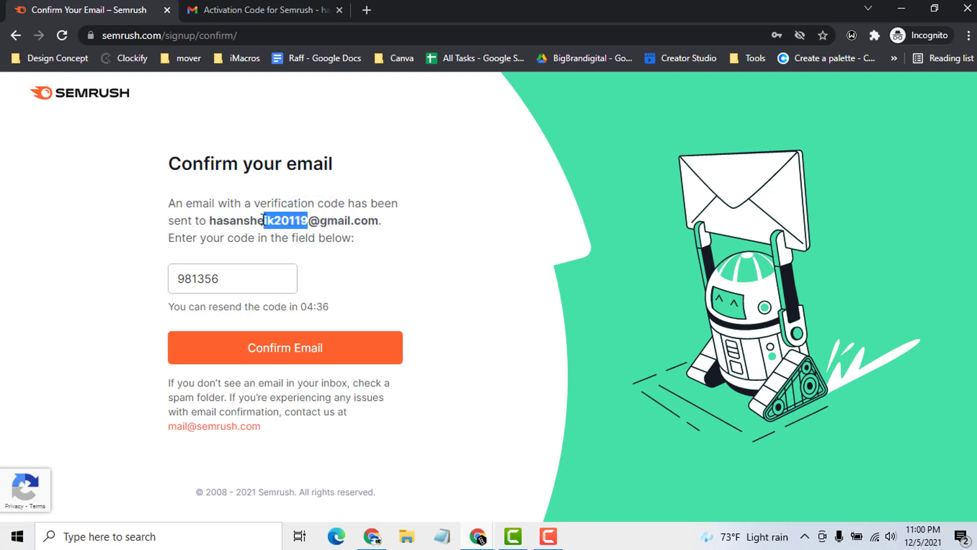
click(263, 219)
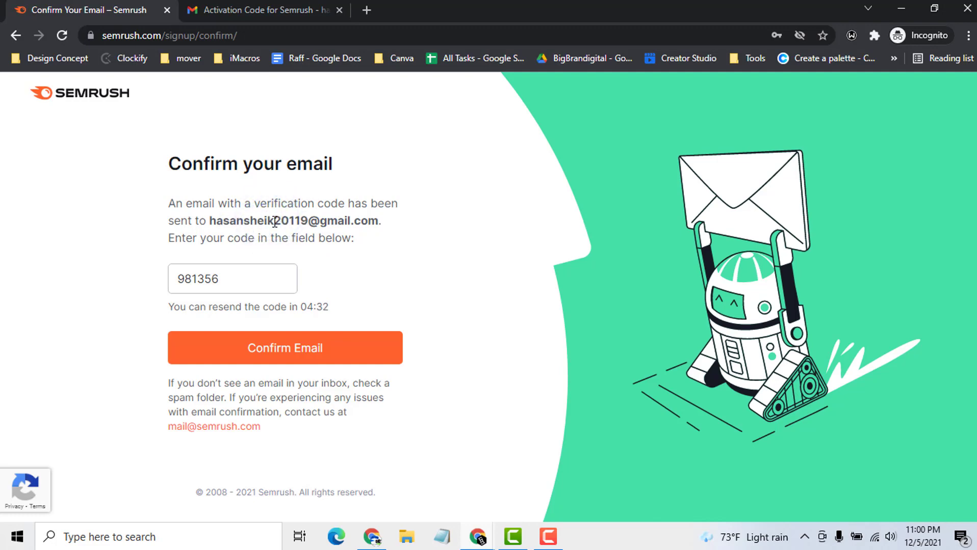
drag(307, 221, 215, 220)
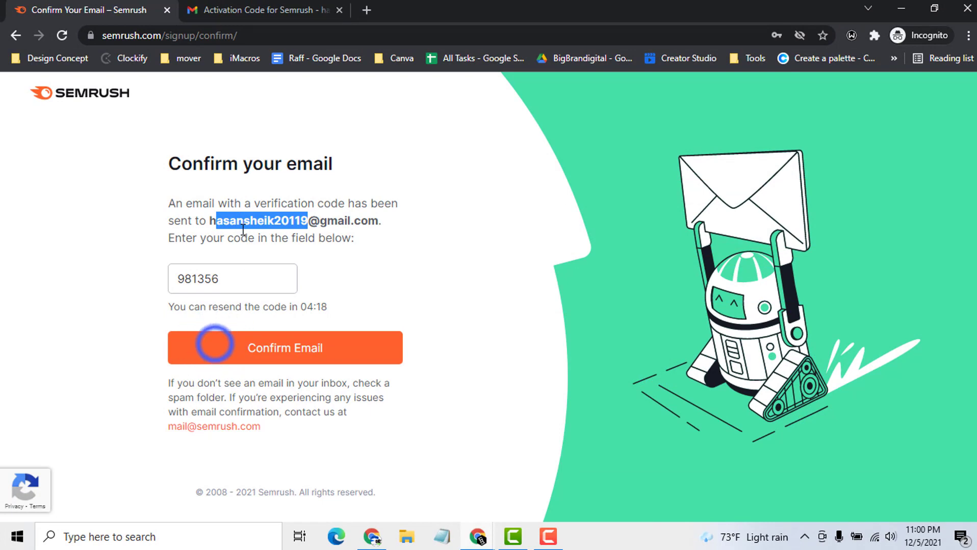
click(214, 346)
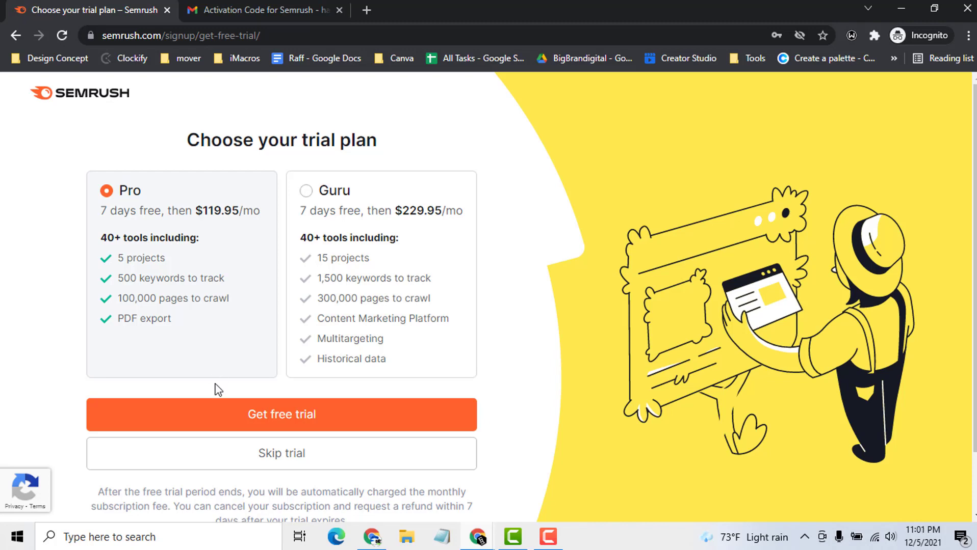
- Skip the free trial and area-of-interest steps, then bring the Link Building Test window forward
click(290, 451)
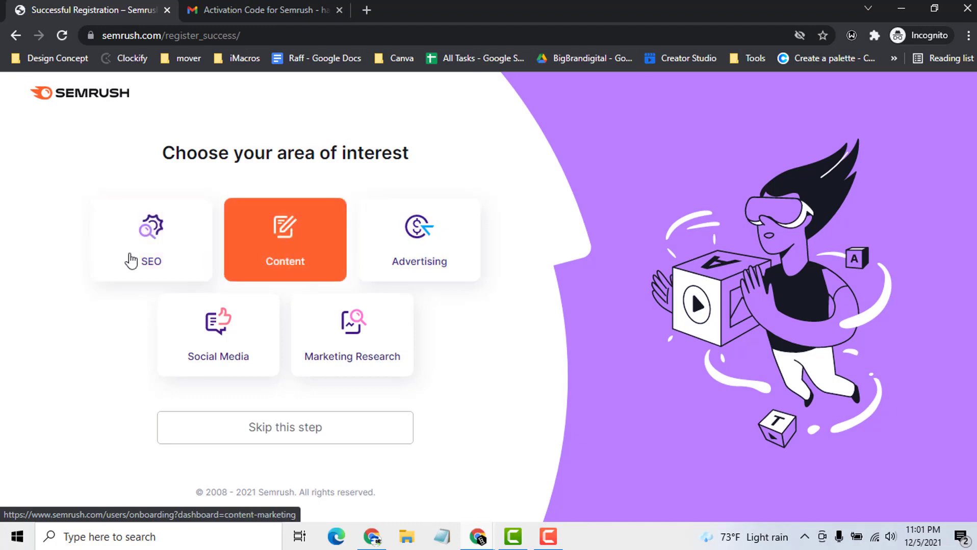
click(297, 436)
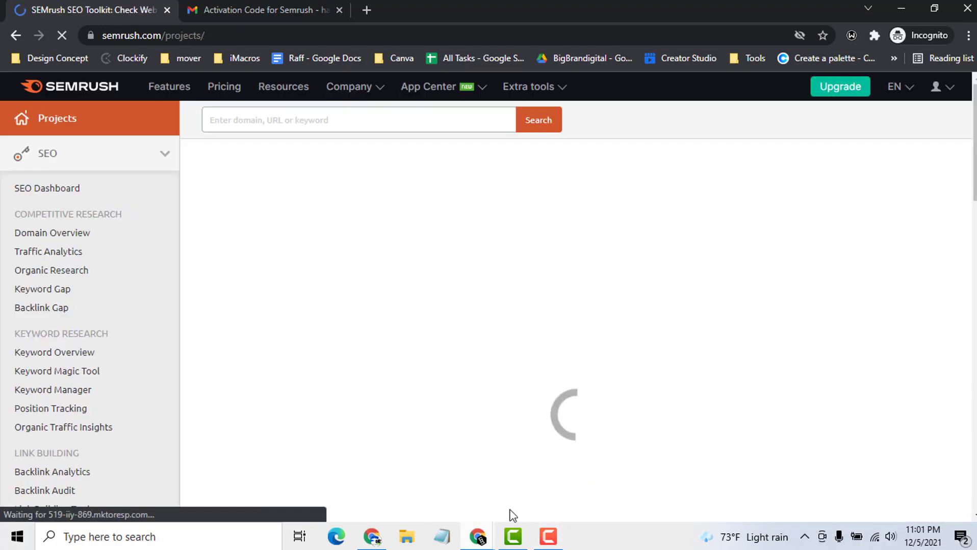
double_click(425, 5)
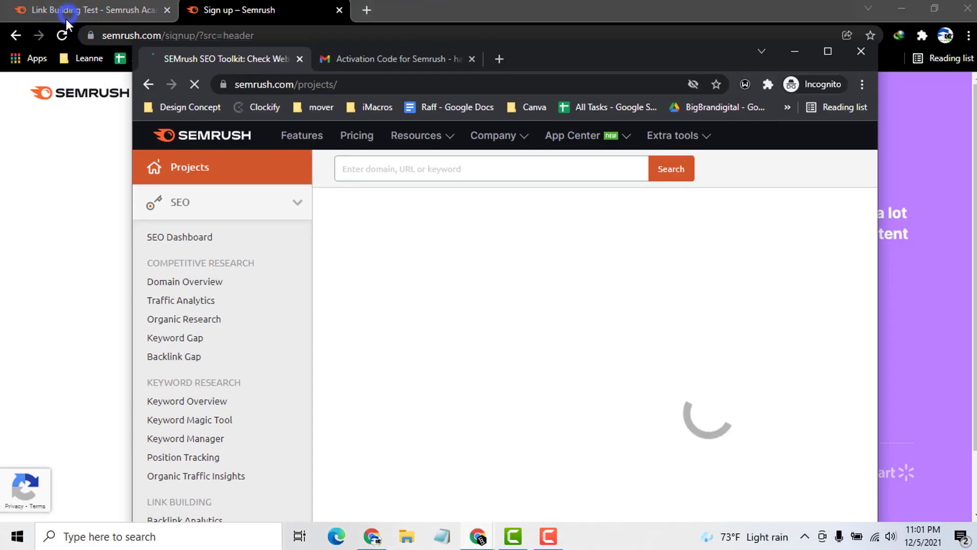
click(66, 16)
click(264, 35)
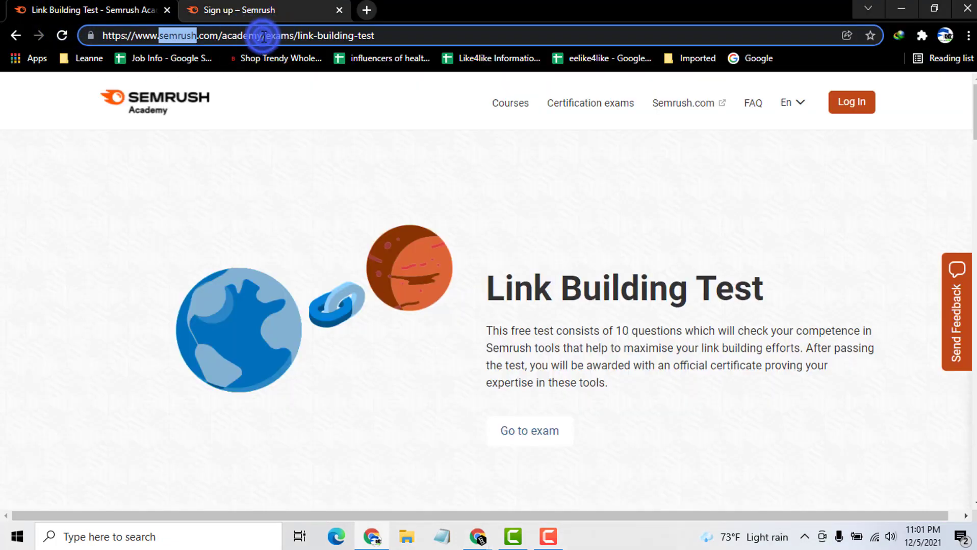
- Rearrange the windows and close the non-incognito Semrush Academy window
double_click(535, 4)
drag(544, 70, 631, 131)
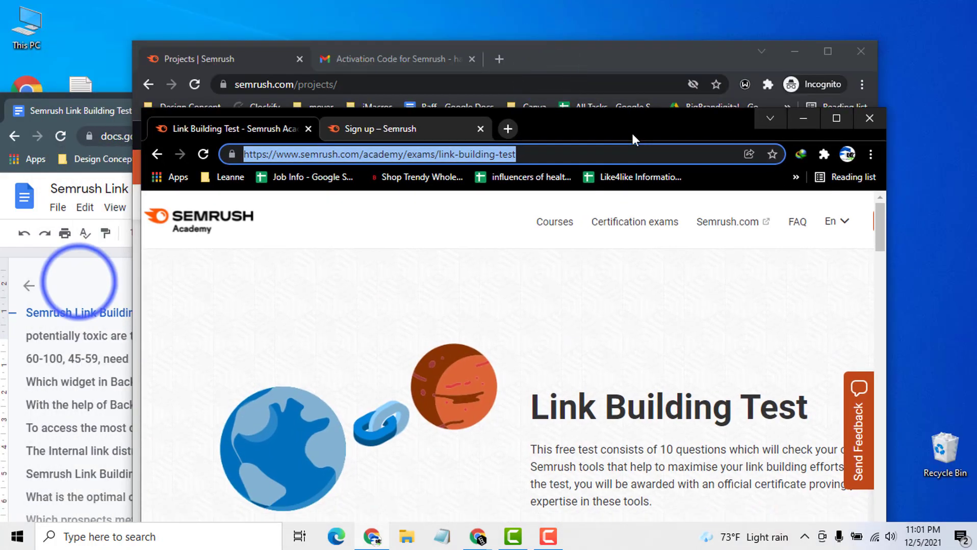
click(104, 289)
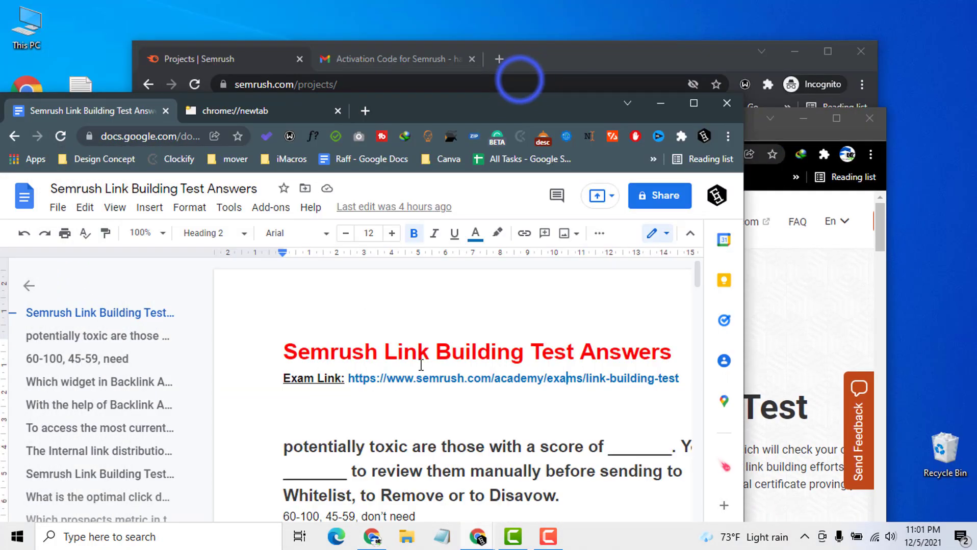
click(519, 81)
drag(558, 57, 434, 146)
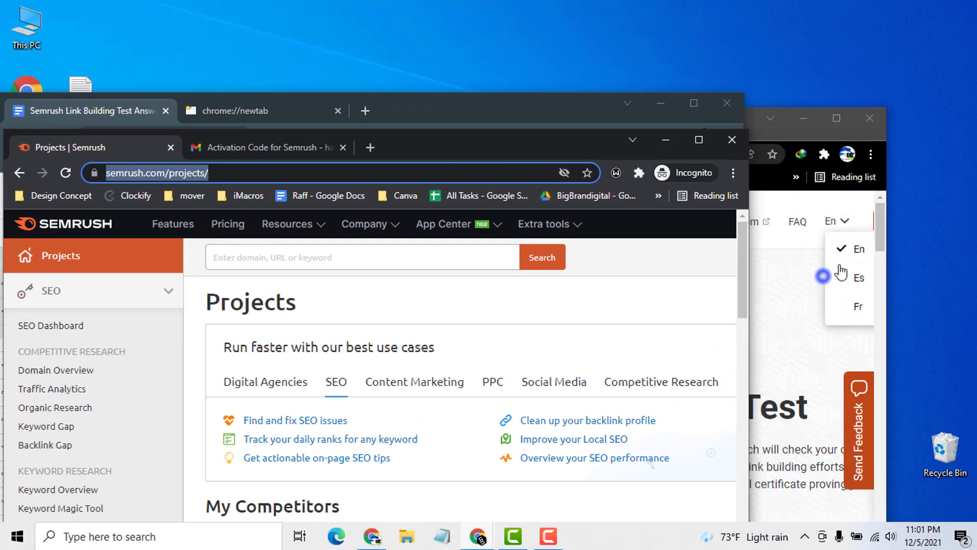
click(823, 275)
click(872, 124)
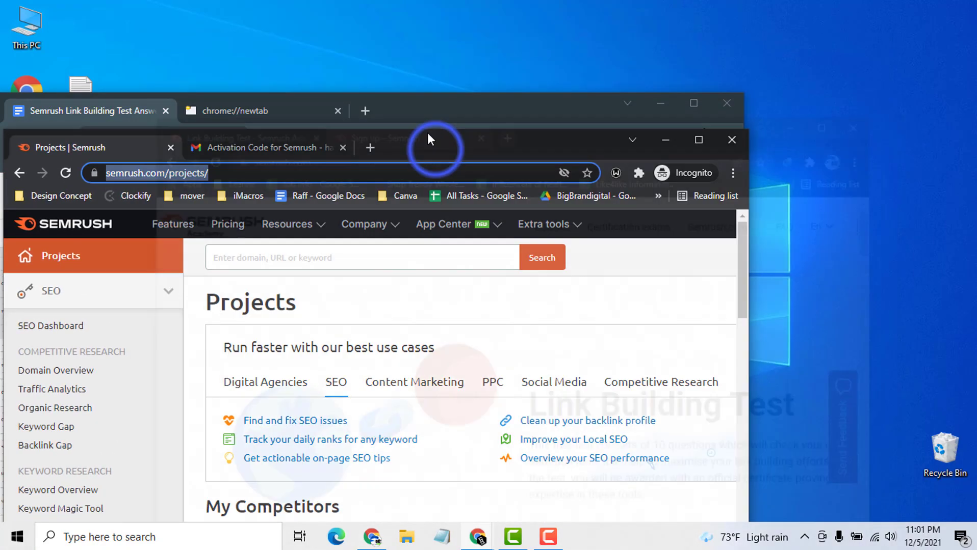
drag(434, 150, 709, 66)
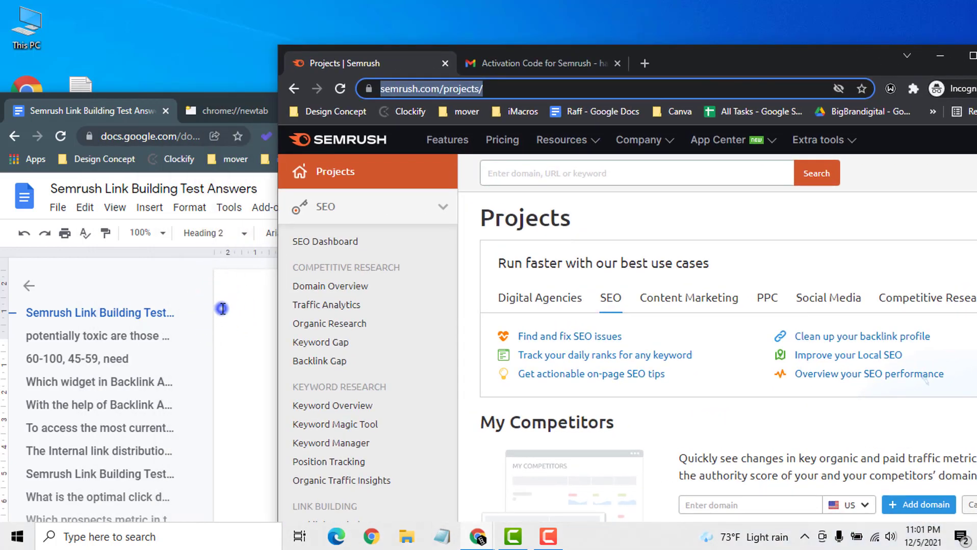
- Copy the exam link from Docs, load it in the incognito window, and maximize it
click(222, 309)
right_click(378, 376)
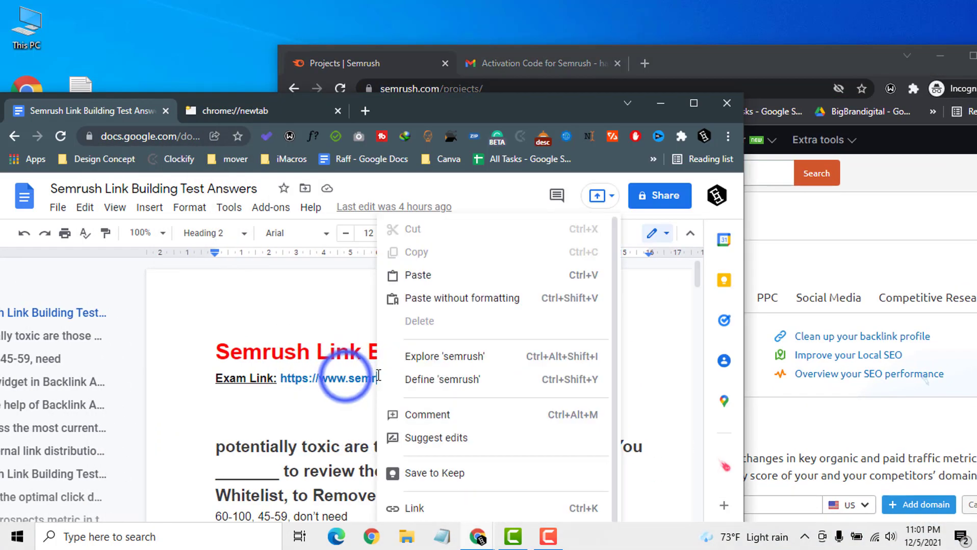
click(345, 378)
click(456, 403)
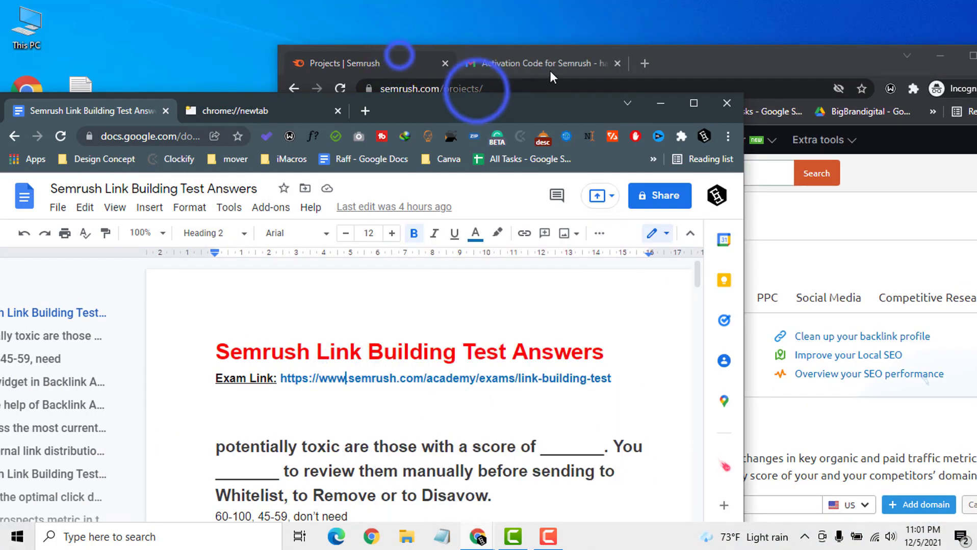
click(465, 91)
key(ctrl+v)
key(Return)
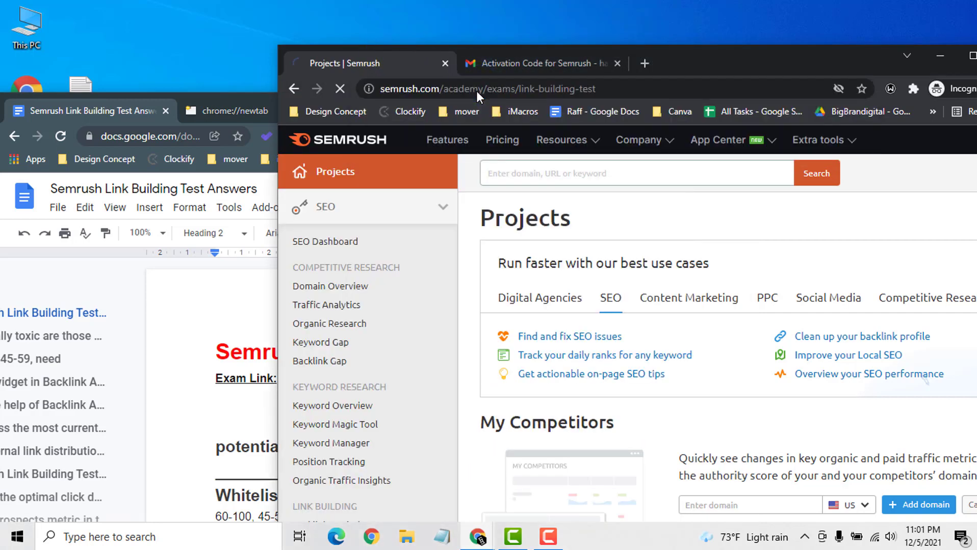
click(725, 66)
click(724, 66)
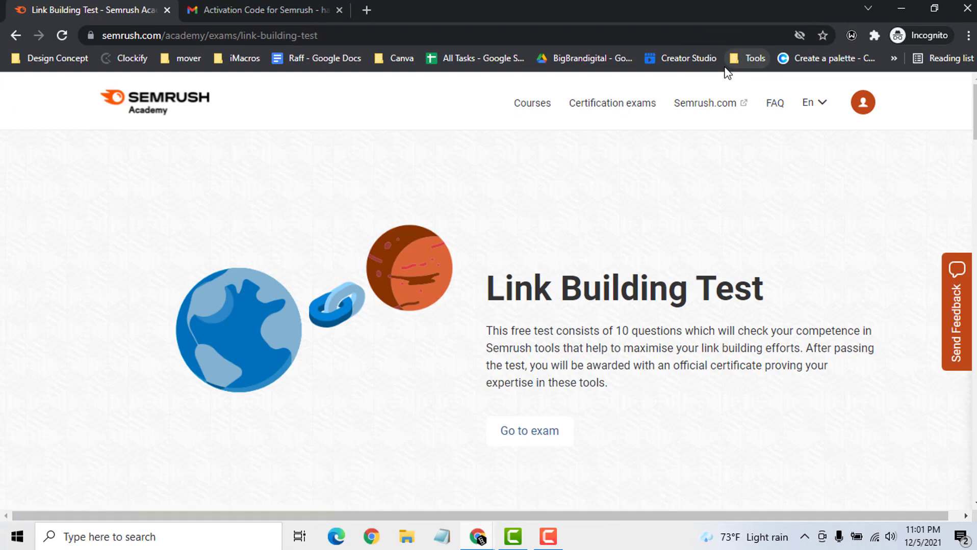
click(530, 430)
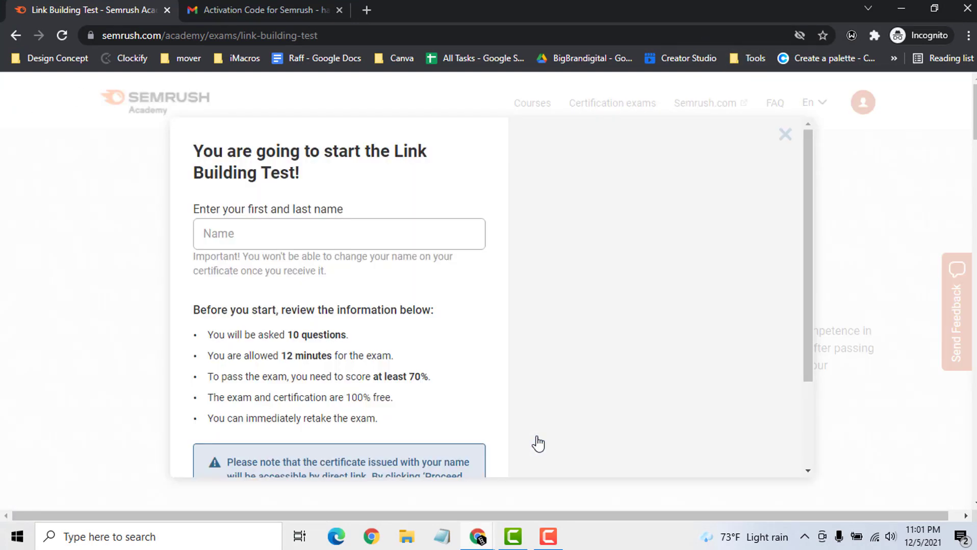
- Enter your first and last name for the certificate and proceed to the exam
click(269, 235)
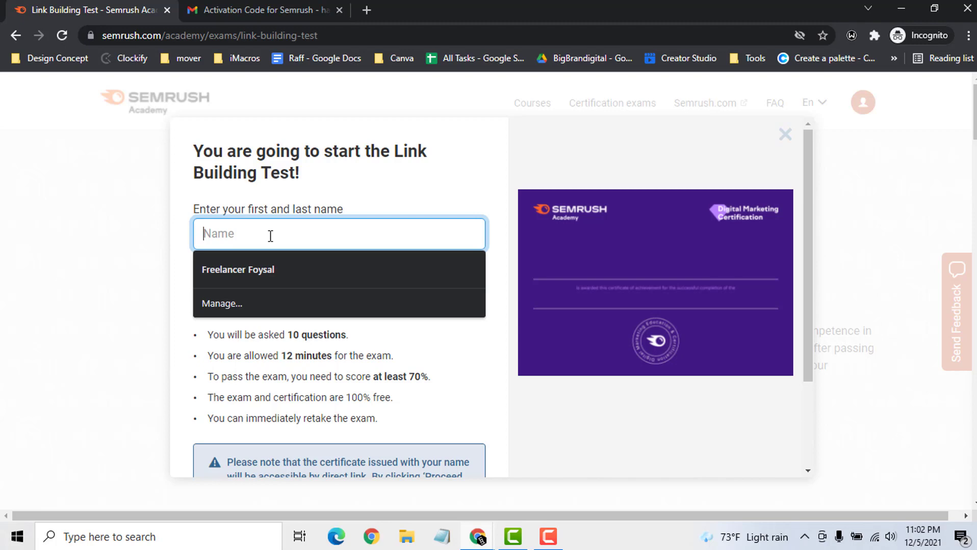
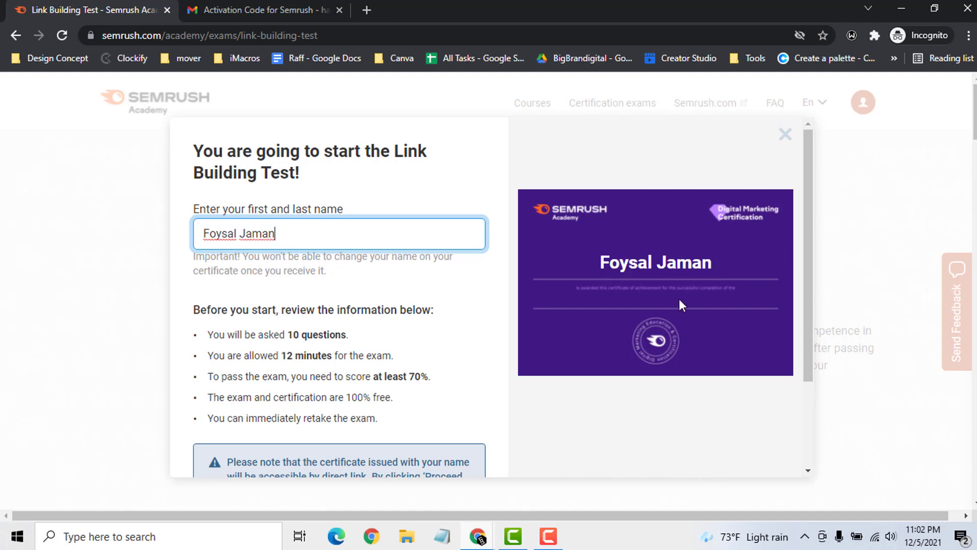
scroll(275, 331, down, 3)
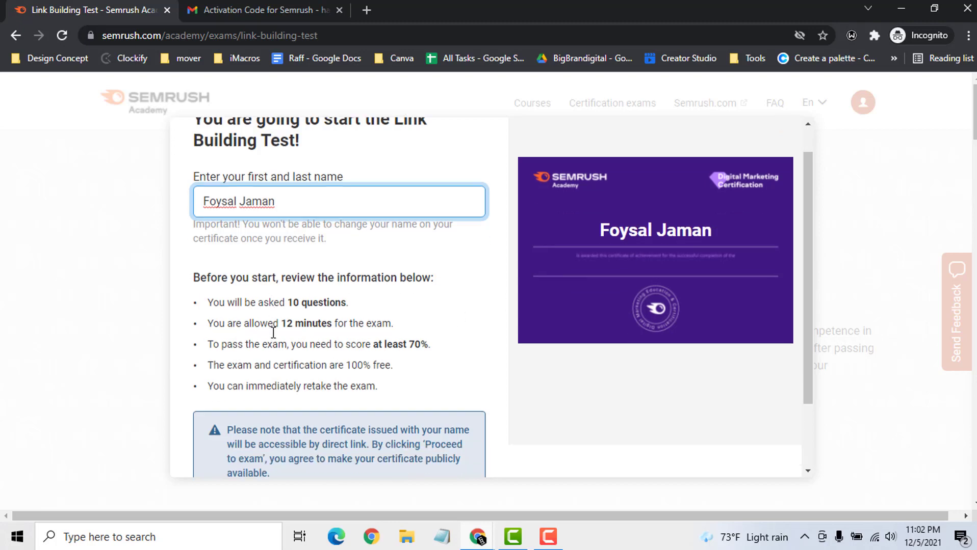
click(252, 450)
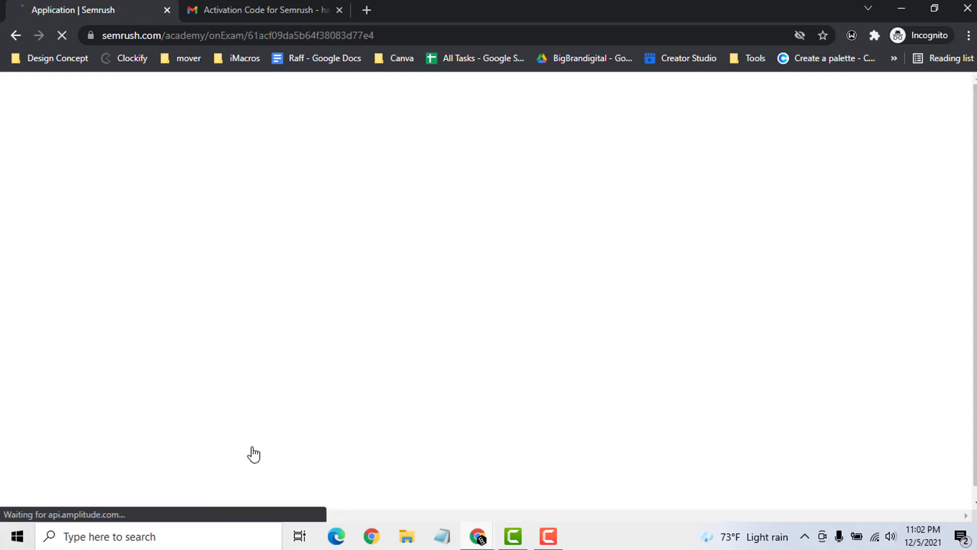
- Select question 1's opening text and bring the answers document forward
drag(97, 228, 220, 228)
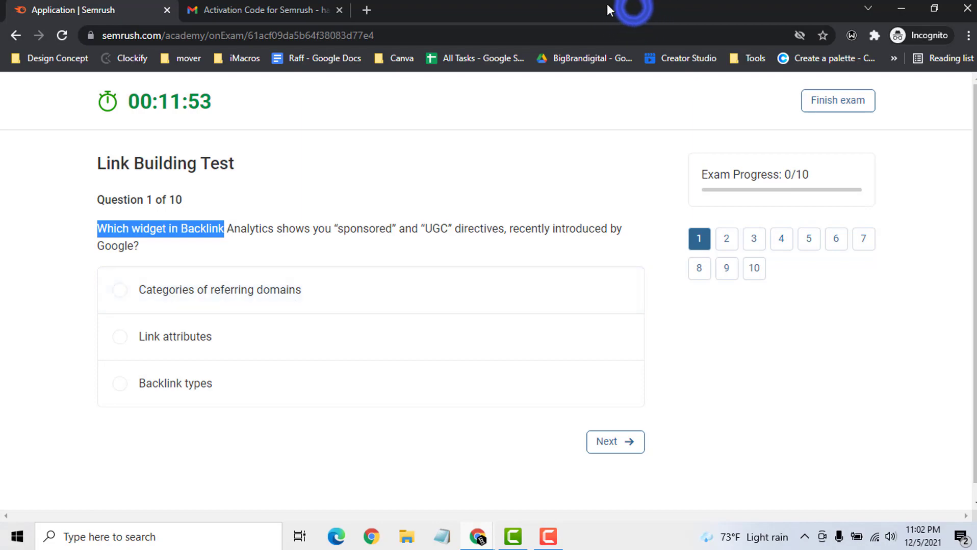
double_click(633, 7)
click(248, 429)
drag(409, 111, 445, 42)
scroll(351, 387, down, 3)
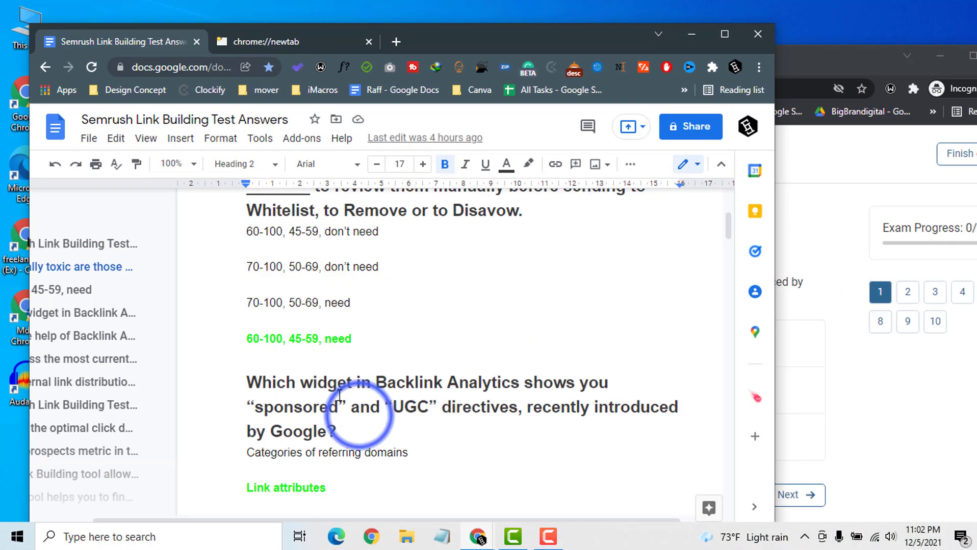
scroll(359, 414, up, 3)
- Search the answers for 'widget in Backlink' and select Link attributes on the exam
click(359, 415)
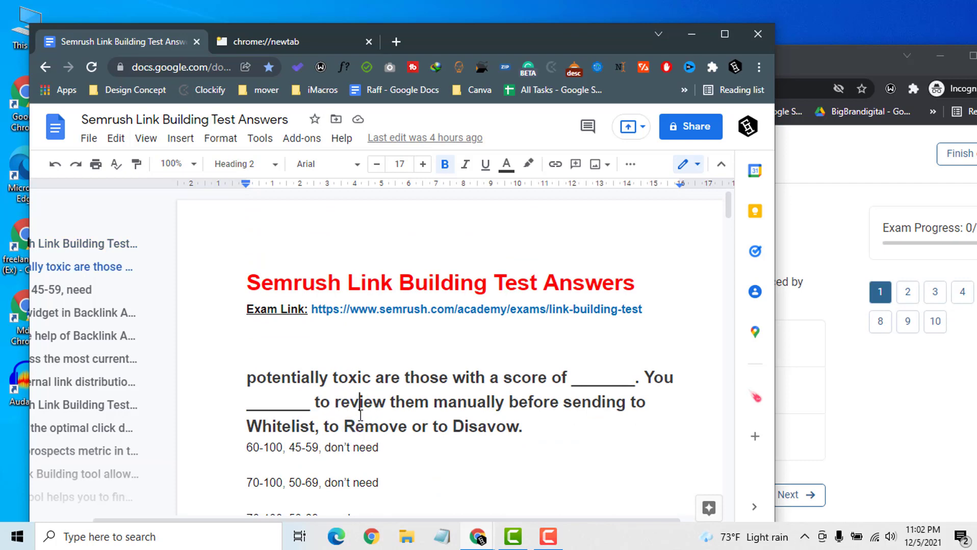
key(ctrl+f)
click(519, 205)
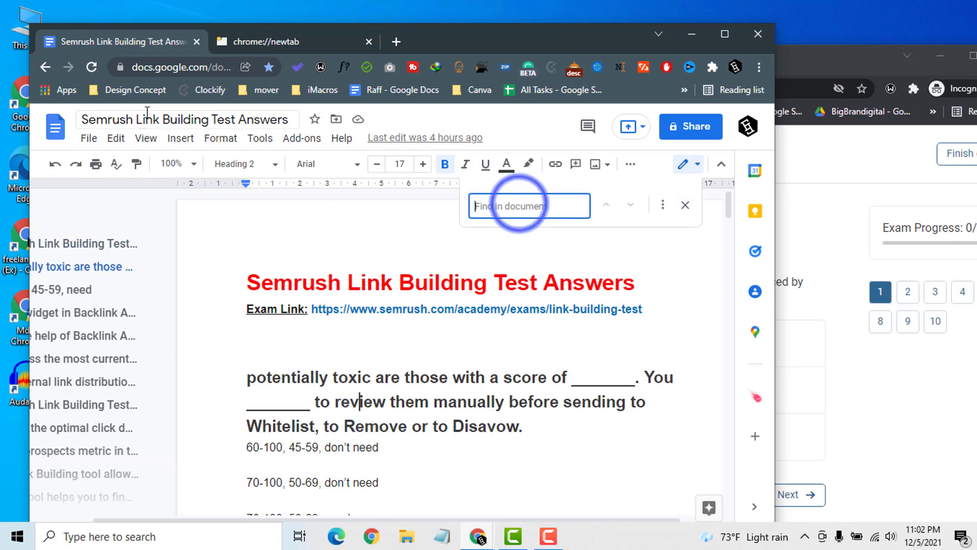
text(widget in Backlink)
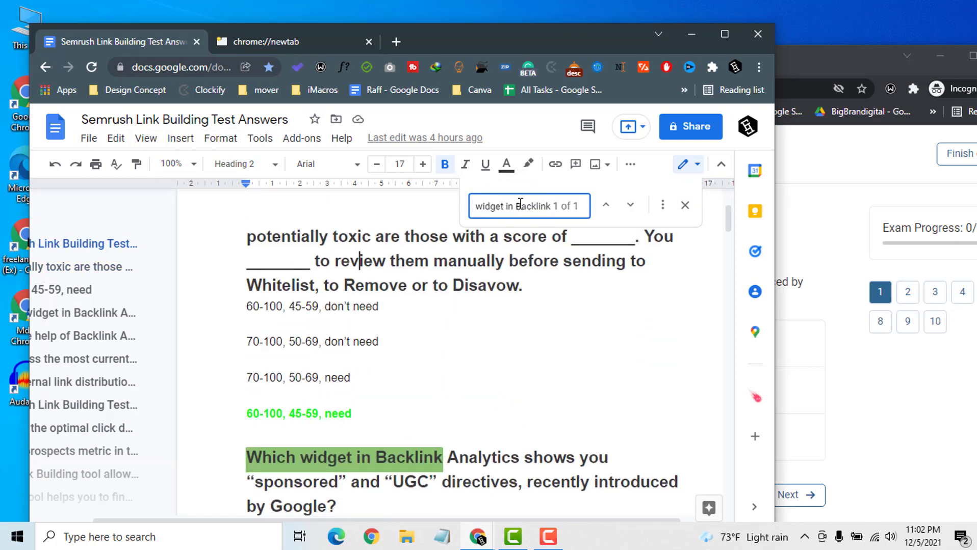
scroll(410, 342, down, 3)
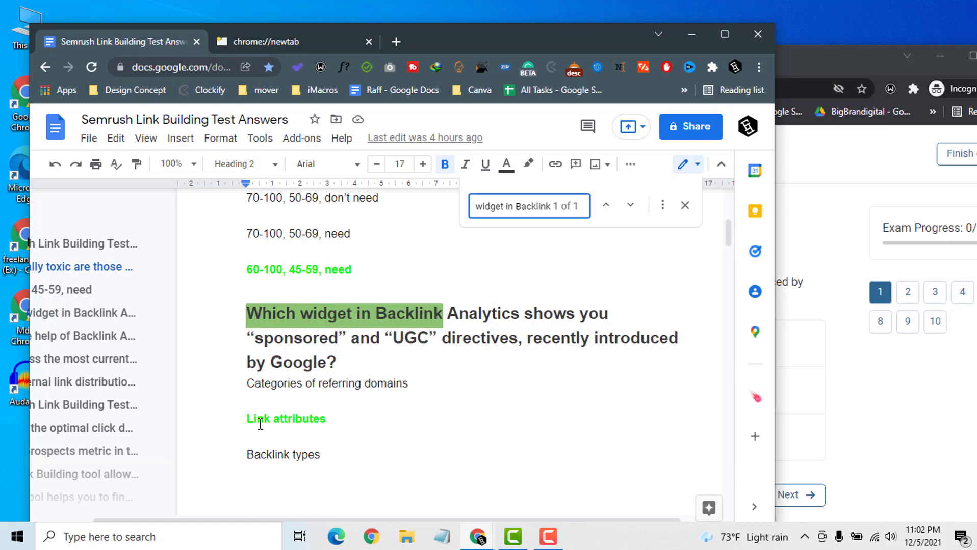
scroll(260, 424, down, 2)
click(847, 62)
click(360, 392)
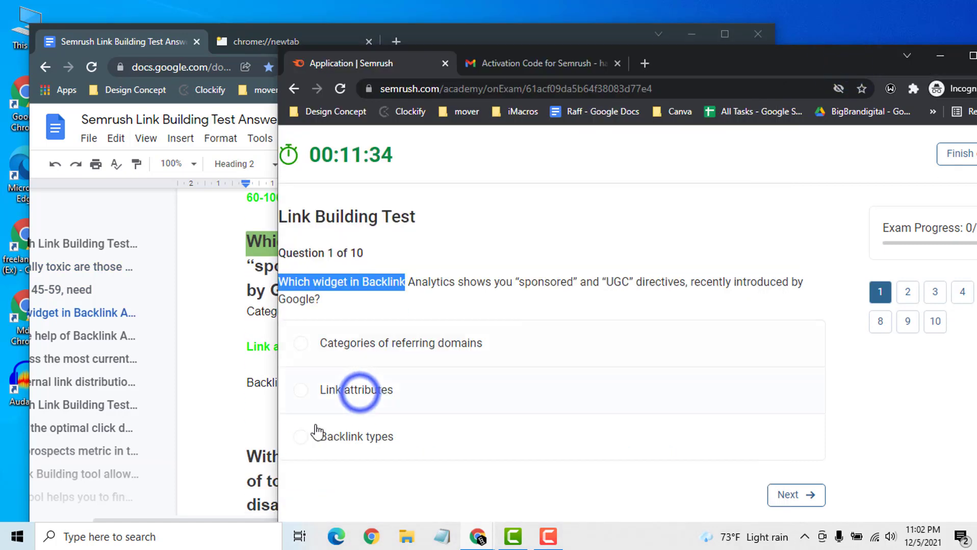
- Move to question 2, look up its opening words in the answers document, and answer True
click(789, 495)
click(717, 63)
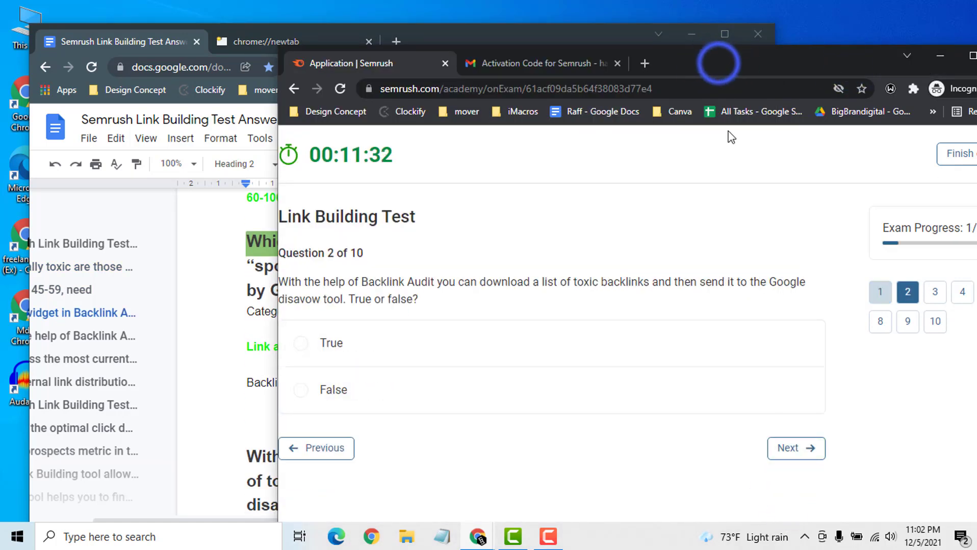
drag(719, 63, 729, 23)
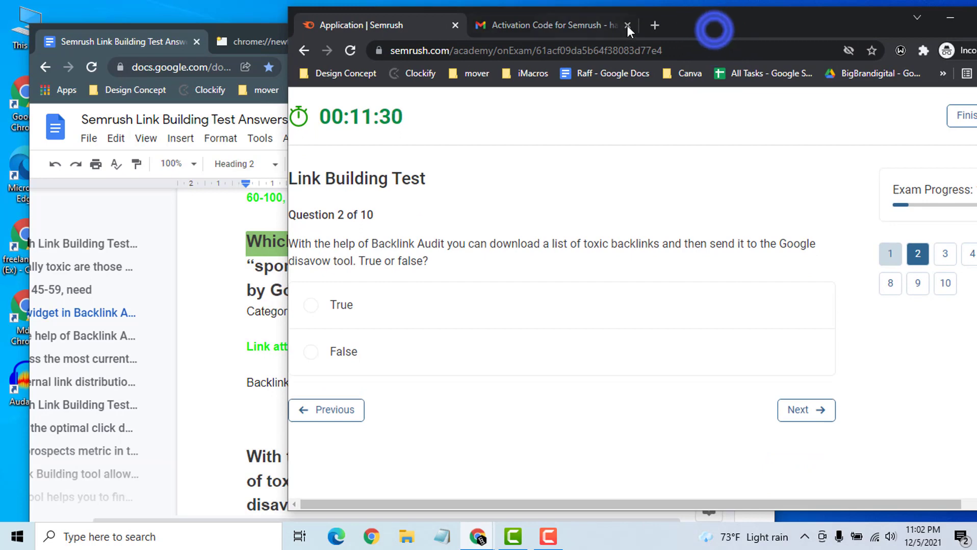
click(714, 30)
drag(97, 228, 231, 232)
key(ctrl+c)
double_click(485, 4)
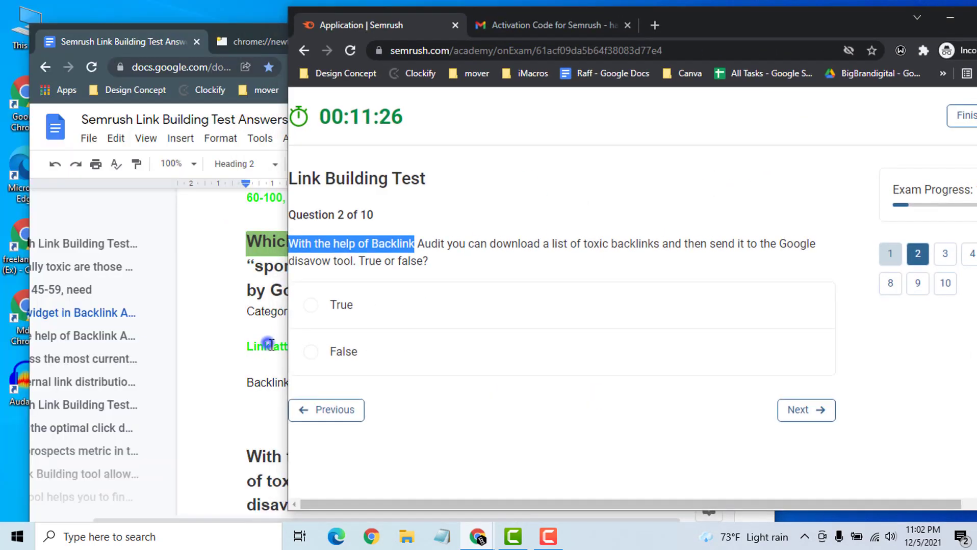
click(268, 344)
key(ctrl+a)
key(ctrl+v)
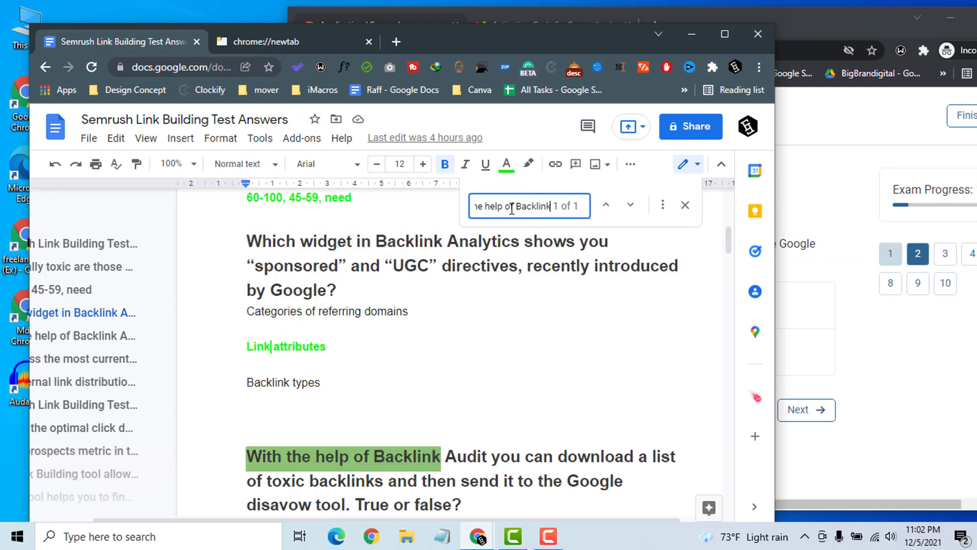
scroll(347, 406, down, 4)
click(787, 32)
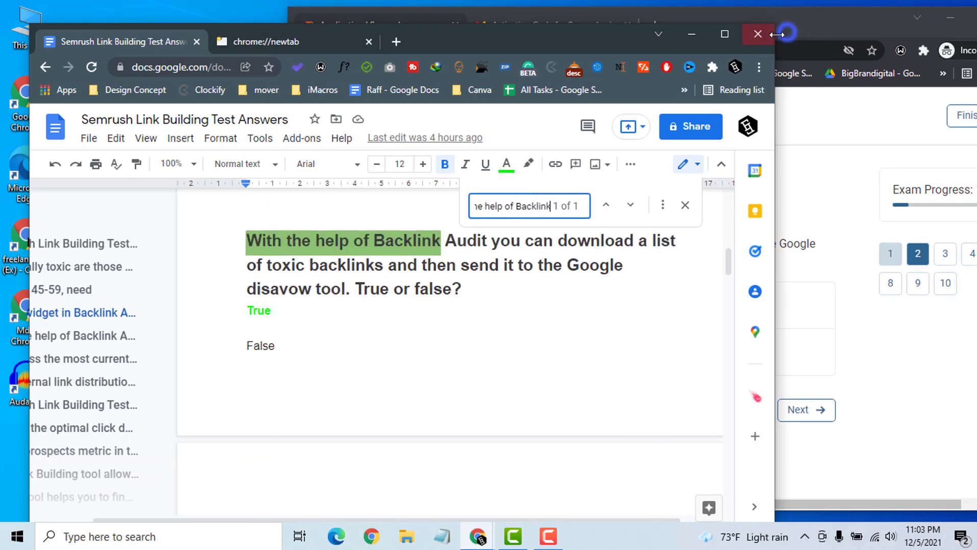
click(342, 305)
- Advance to question 3 and search the answers document for its opening words
click(811, 411)
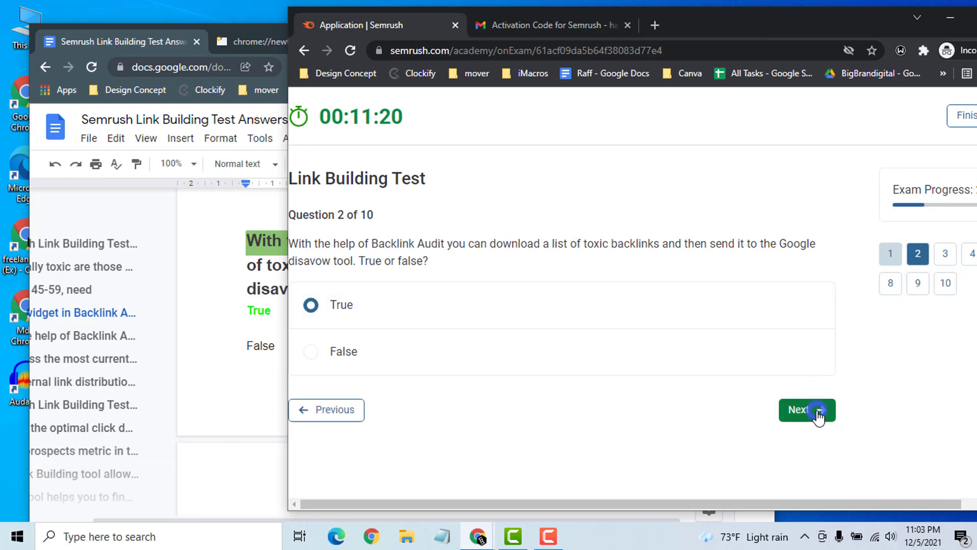
double_click(747, 28)
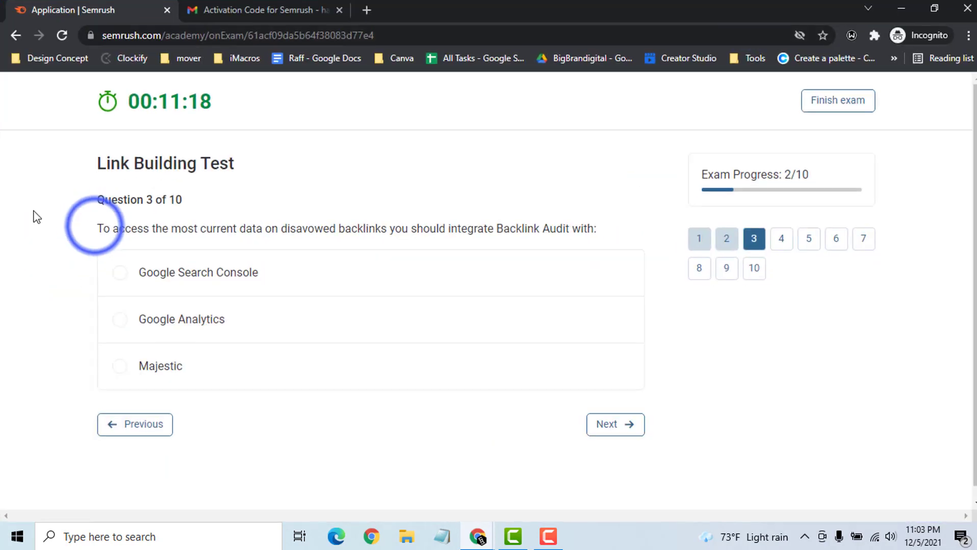
drag(94, 228, 185, 228)
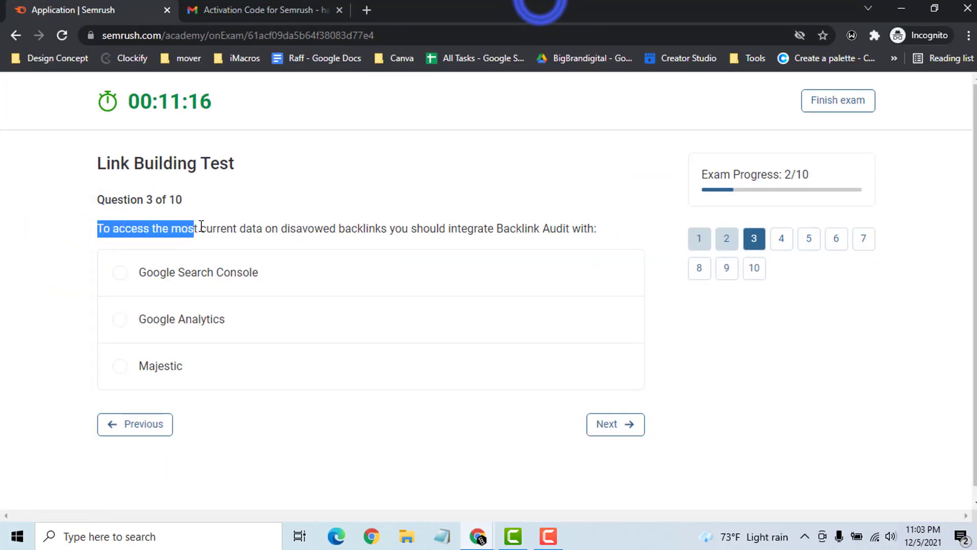
double_click(540, 2)
click(220, 345)
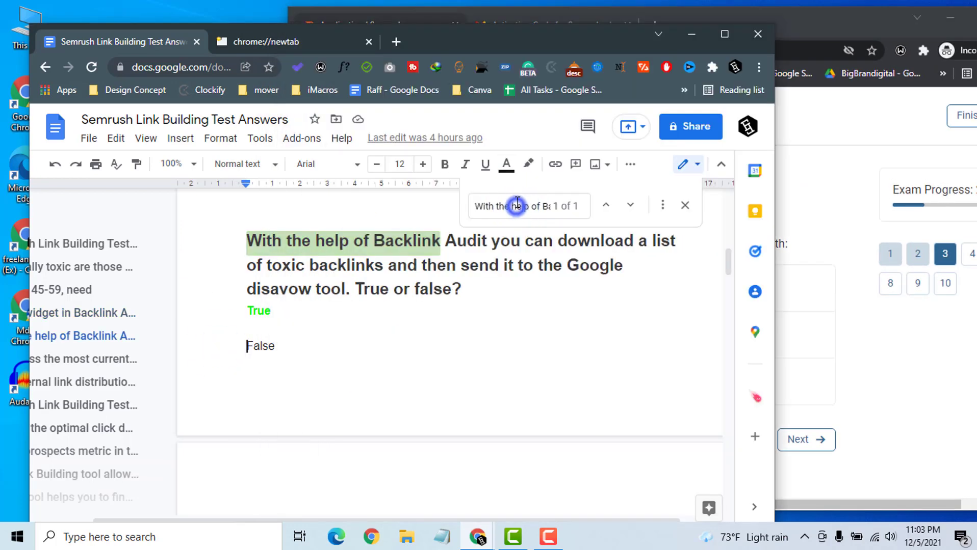
click(516, 206)
key(ctrl+a)
text(To access the mos)
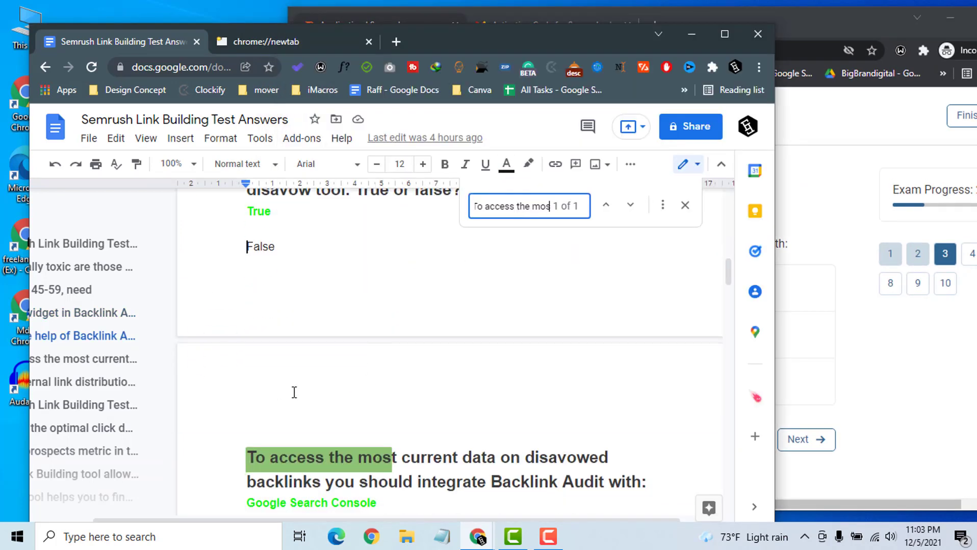
scroll(301, 392, down, 5)
key(alt+Tab)
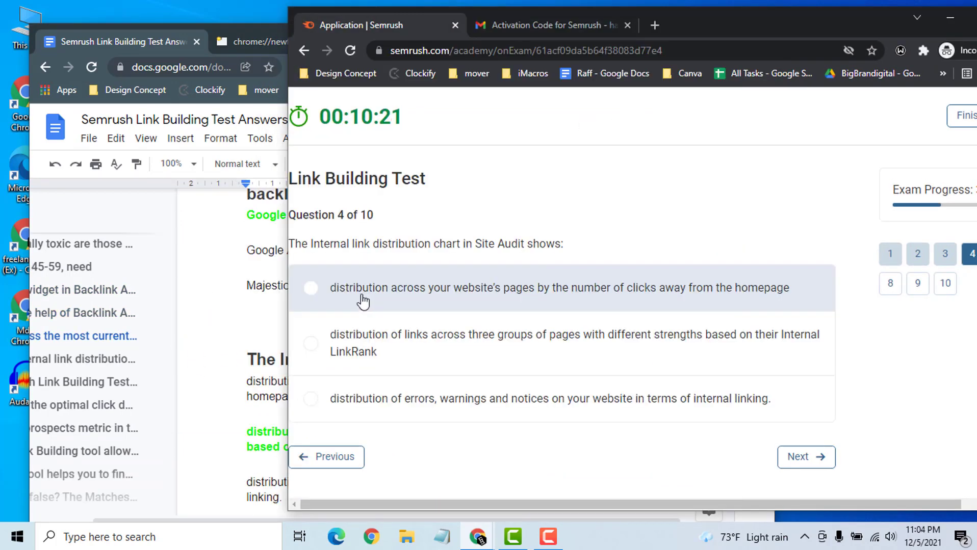
- Search the answers for question 4 ('The Internal link') and choose the three groups of pages answer
click(369, 244)
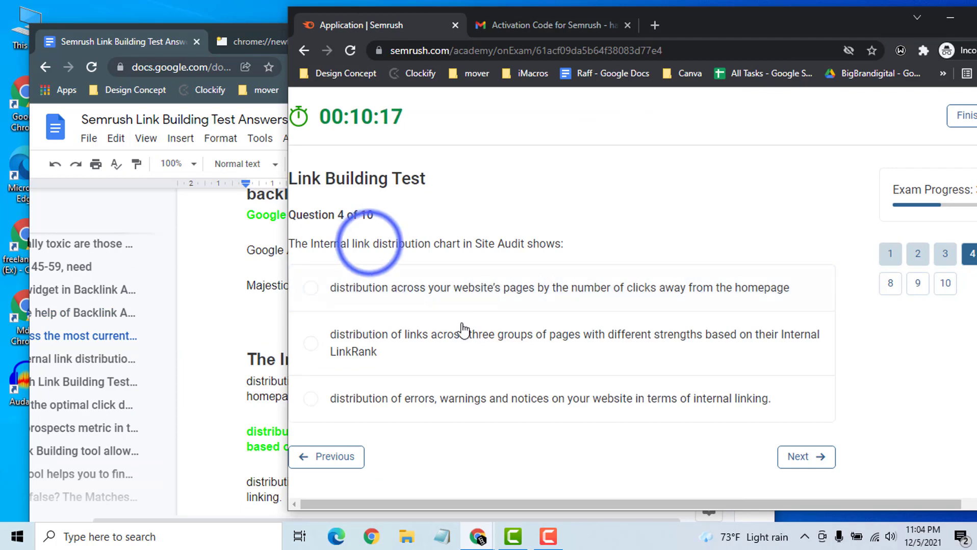
click(369, 244)
drag(369, 243, 290, 245)
key(ctrl+c)
click(252, 318)
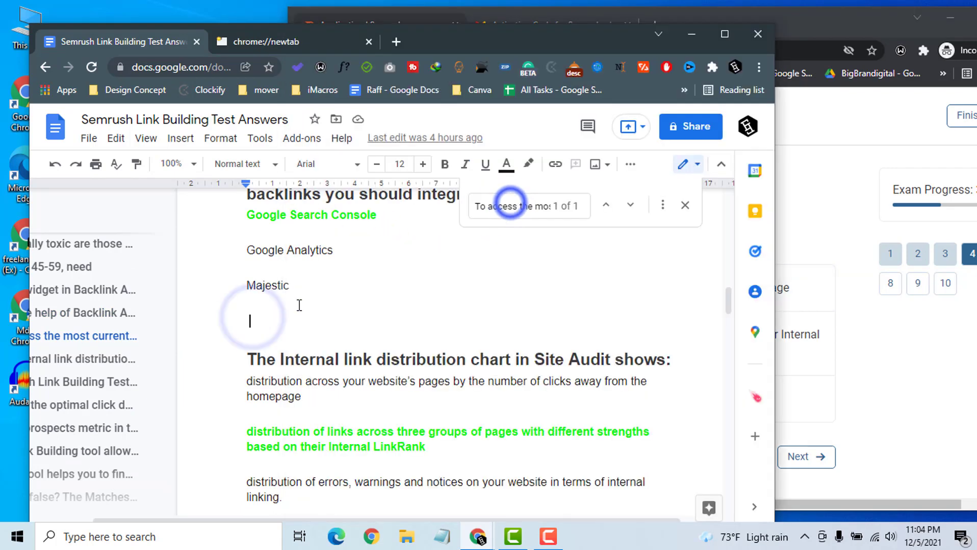
text(F)
click(510, 203)
key(ctrl+a)
key(ctrl+v)
click(873, 352)
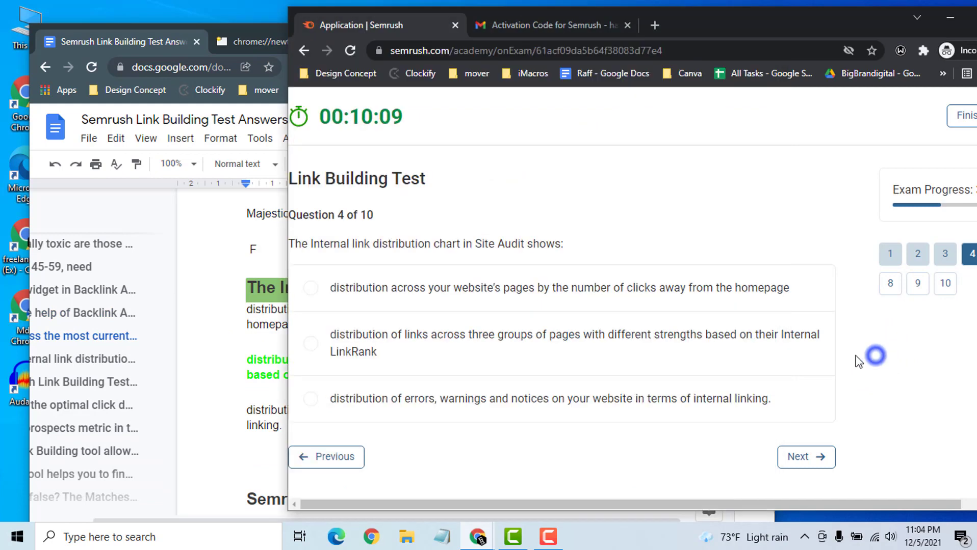
click(133, 49)
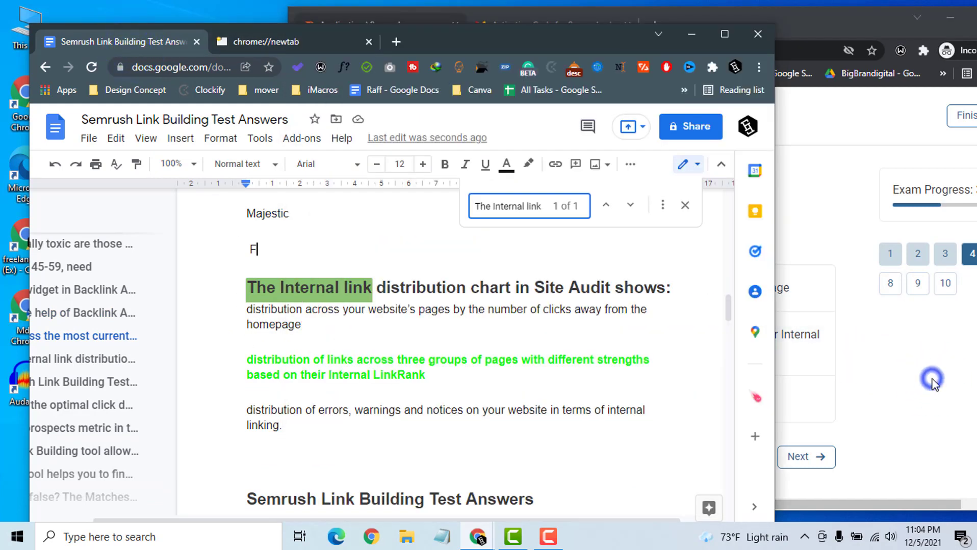
click(932, 378)
click(588, 353)
- Advance to question 5, find it in the answers document, and answer Less than 4
click(805, 457)
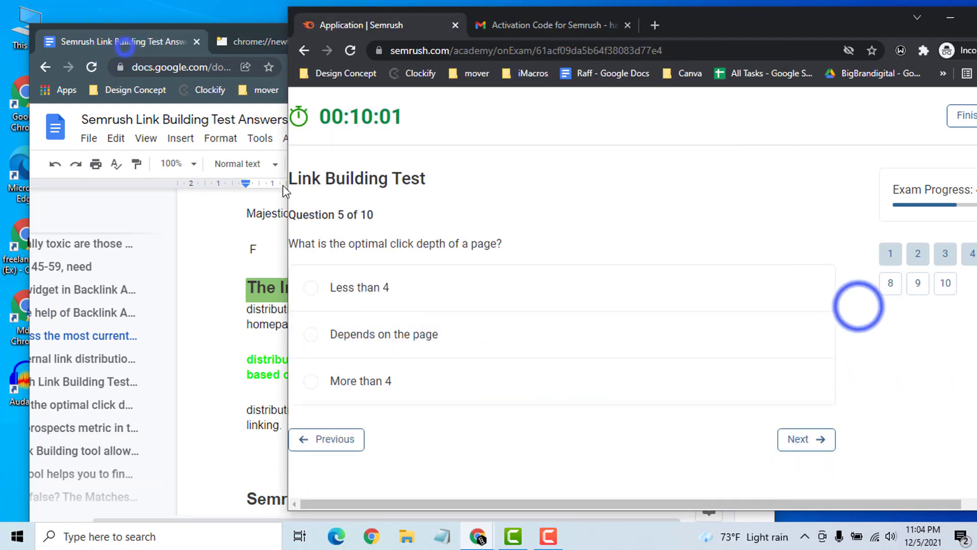
click(126, 42)
click(857, 305)
triple_click(355, 245)
key(ctrl+c)
click(264, 295)
click(523, 209)
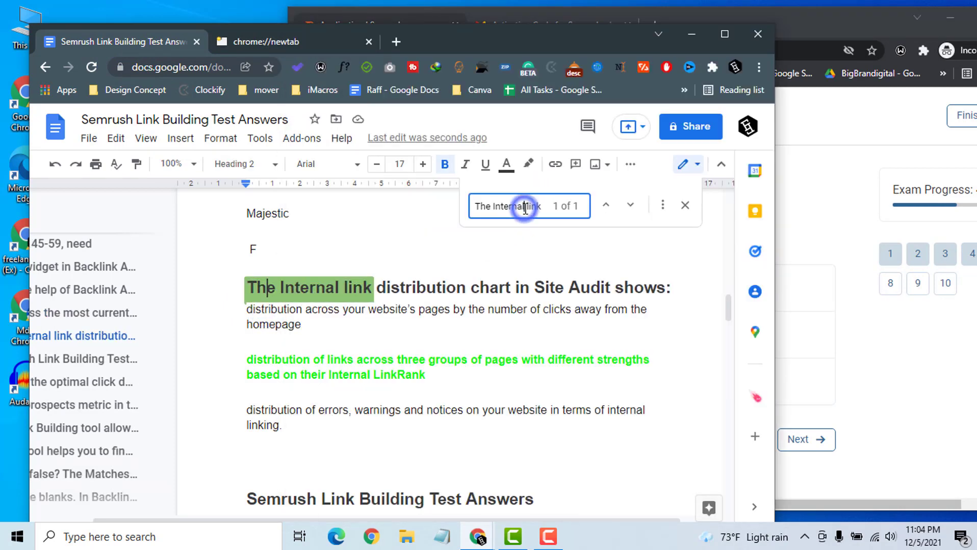
key(ctrl+a)
key(ctrl+v)
scroll(330, 425, down, 2)
click(898, 349)
click(387, 283)
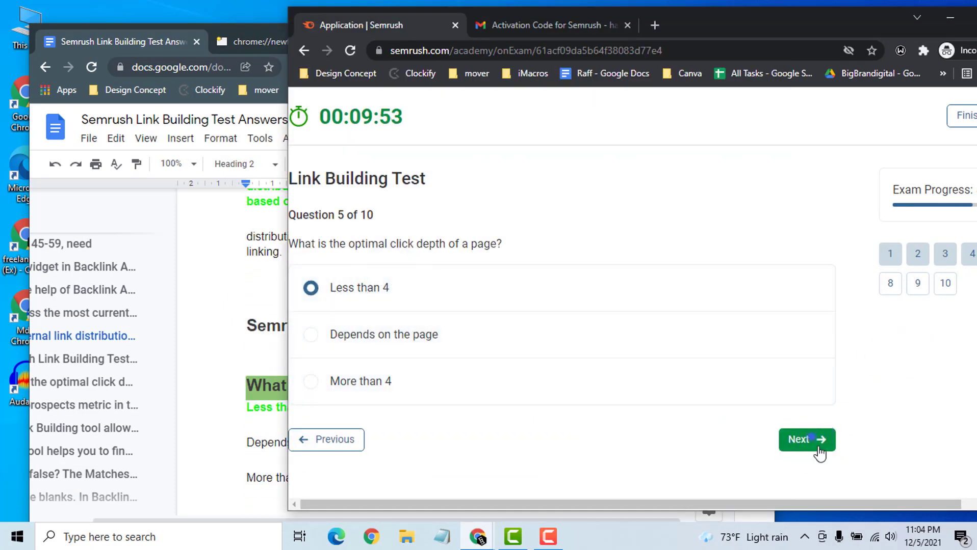
- On question 6, look up the answer in the document and choose Toxic rank
click(813, 455)
triple_click(318, 245)
key(ctrl+c)
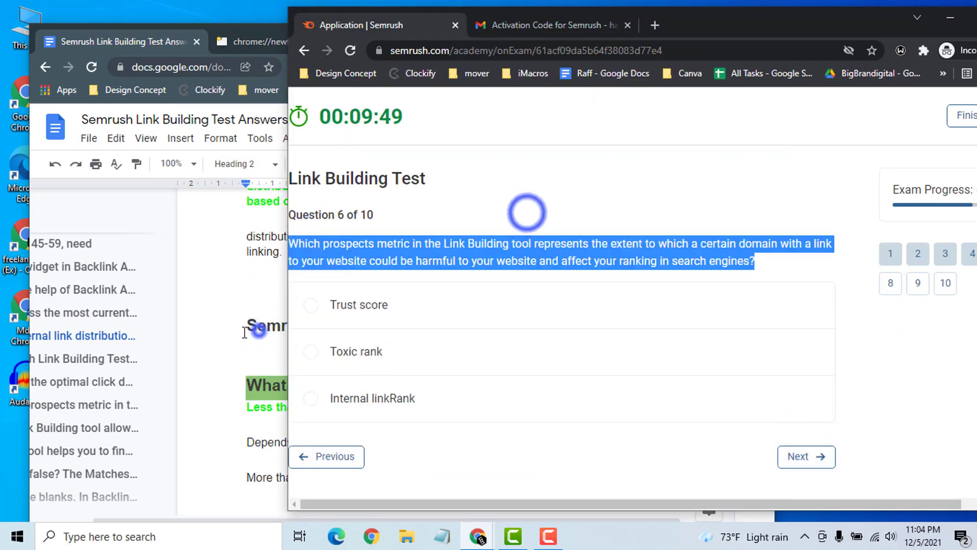
click(258, 332)
click(527, 212)
key(ctrl+a)
key(ctrl+v)
scroll(399, 360, down, 3)
click(889, 397)
click(404, 368)
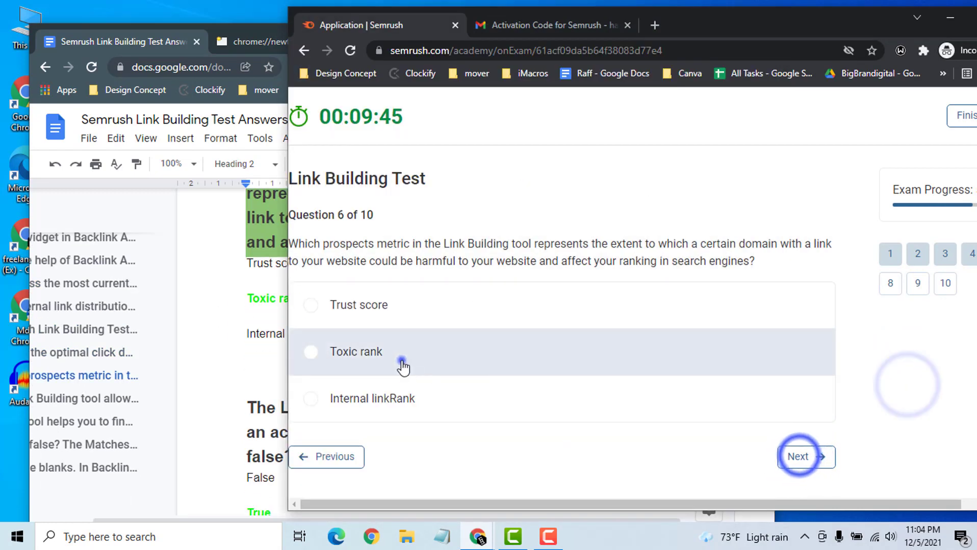
- On question 7, find its answer in the document and choose True
click(800, 459)
triple_click(410, 247)
key(ctrl+c)
click(266, 332)
click(499, 206)
key(ctrl+a)
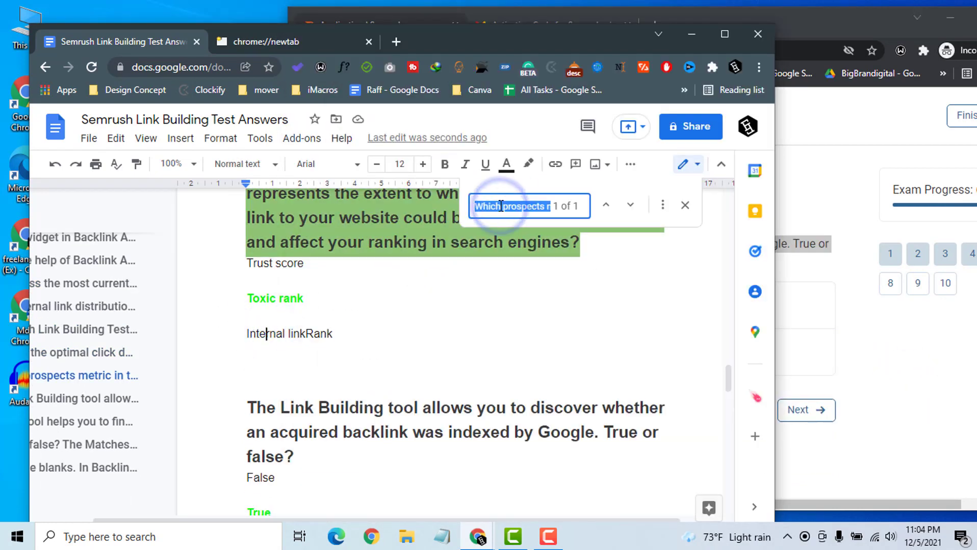
key(ctrl+v)
scroll(417, 393, down, 3)
click(388, 362)
- On question 8, look up the answer in the document and choose Backlink Gap
click(805, 408)
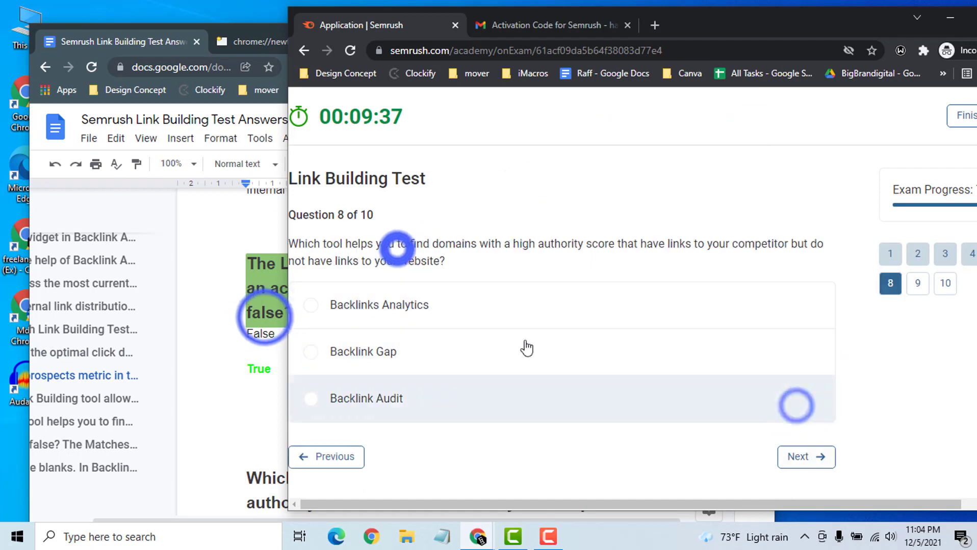
triple_click(397, 250)
key(ctrl+c)
click(265, 317)
click(525, 205)
key(ctrl+a)
key(ctrl+v)
scroll(530, 316, down, 1)
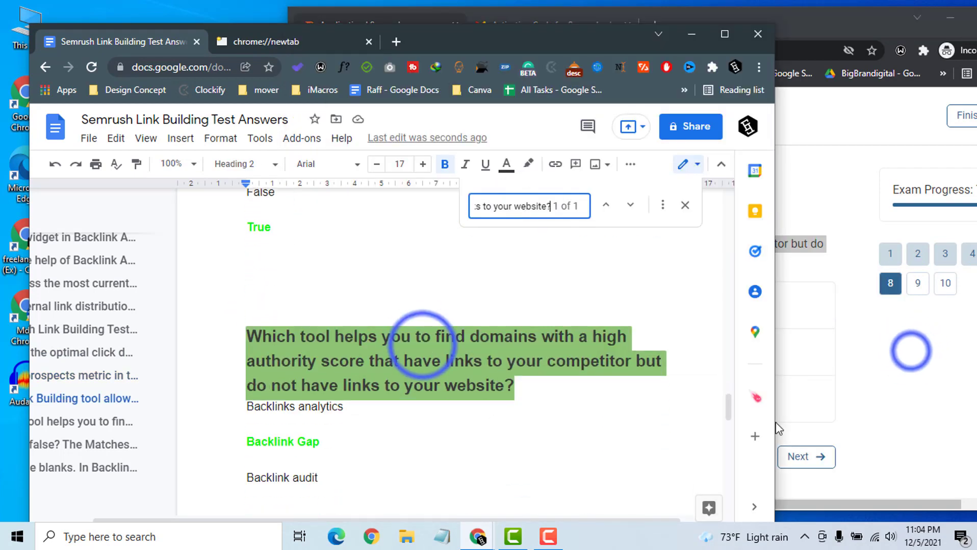
click(911, 352)
click(422, 350)
- Advance to question 9 and search the answers document for its full text
click(805, 457)
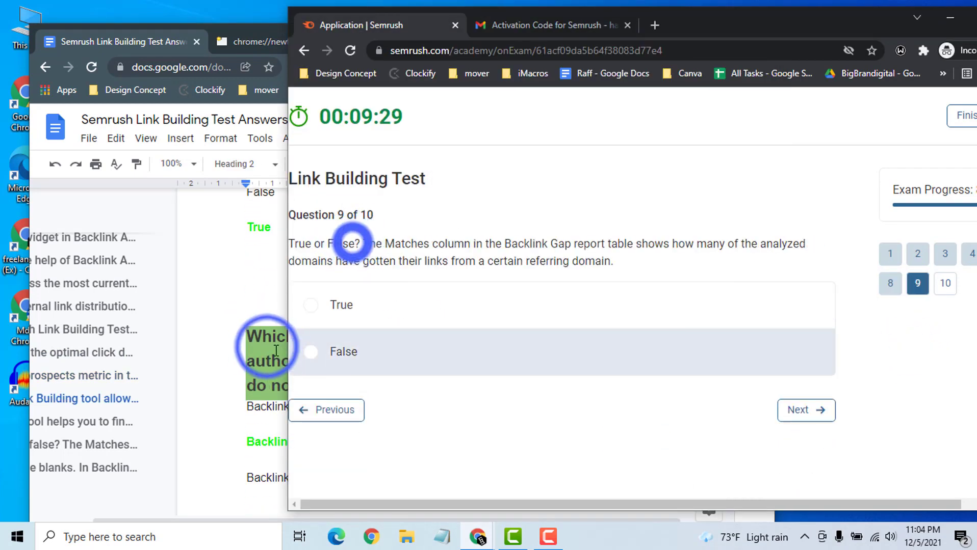
triple_click(354, 243)
key(ctrl+c)
click(260, 346)
click(525, 209)
key(ctrl+a)
key(ctrl+v)
scroll(345, 355, down, 1)
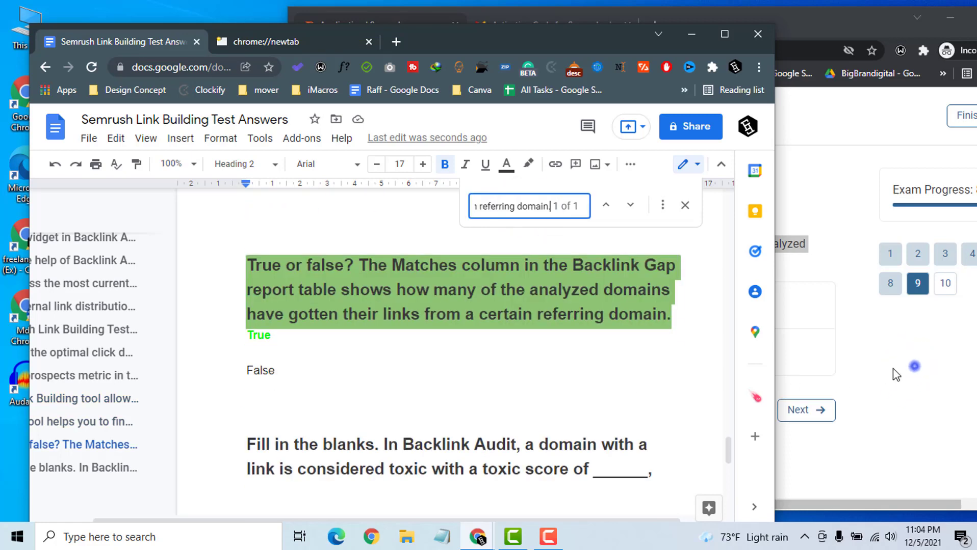
- Answer True for question 9, then search the answers document for question 10's text
click(892, 368)
click(506, 302)
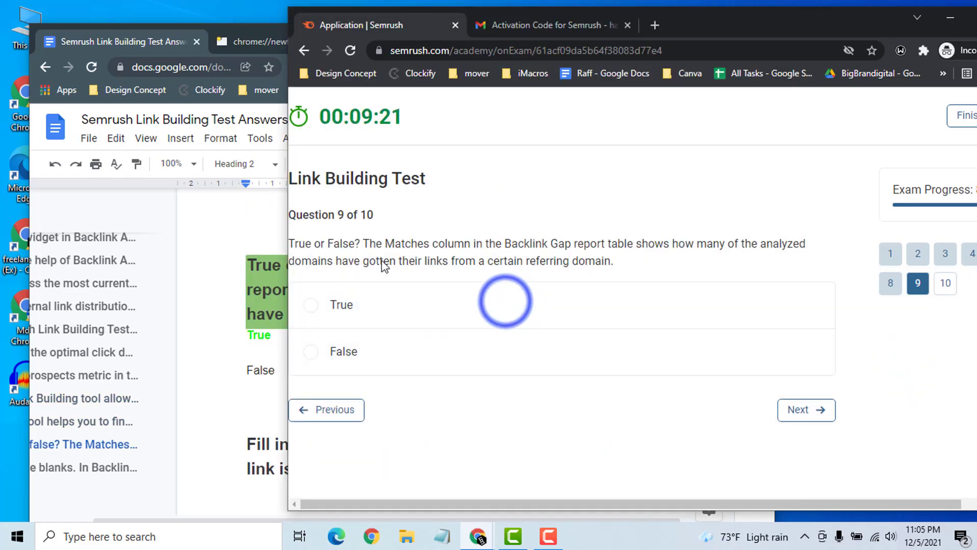
click(805, 410)
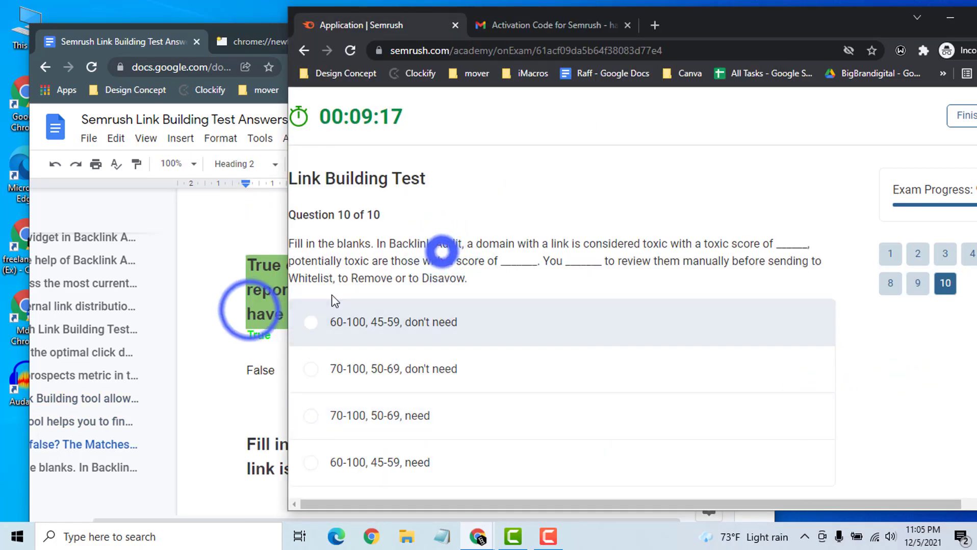
triple_click(442, 253)
click(249, 310)
click(500, 206)
key(ctrl+v)
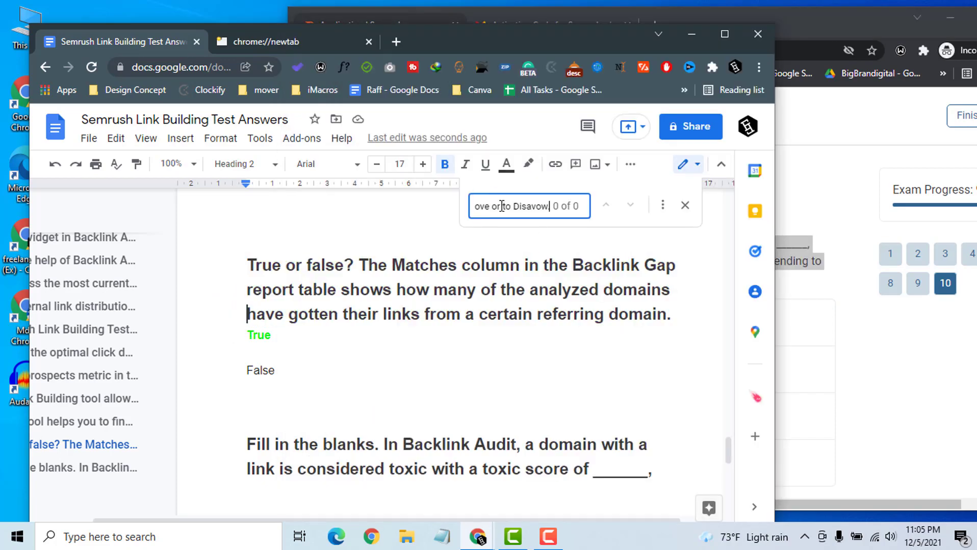
scroll(384, 334, up, 20)
scroll(384, 334, up, 7)
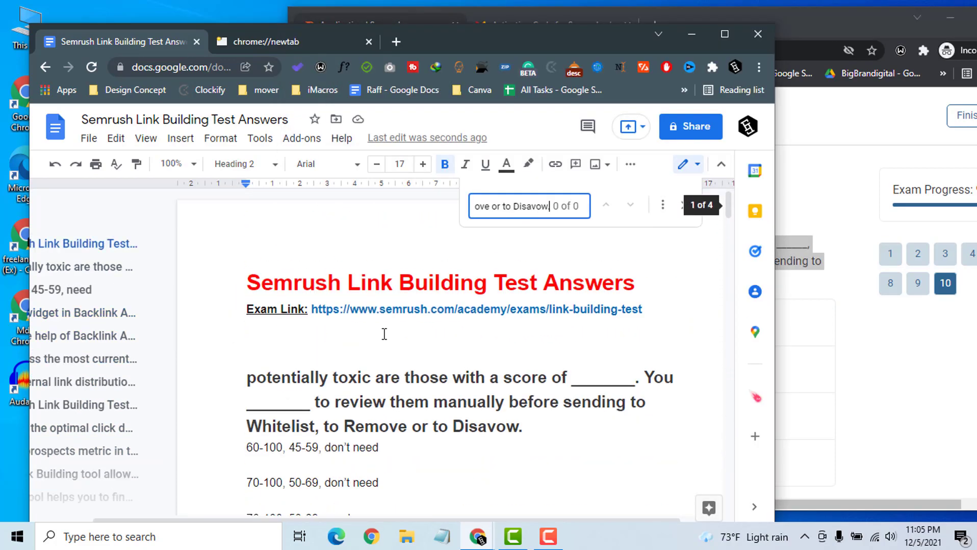
scroll(385, 334, down, 3)
- Choose 60-100, 45-59, need for question 10 and confirm finishing the exam
click(889, 370)
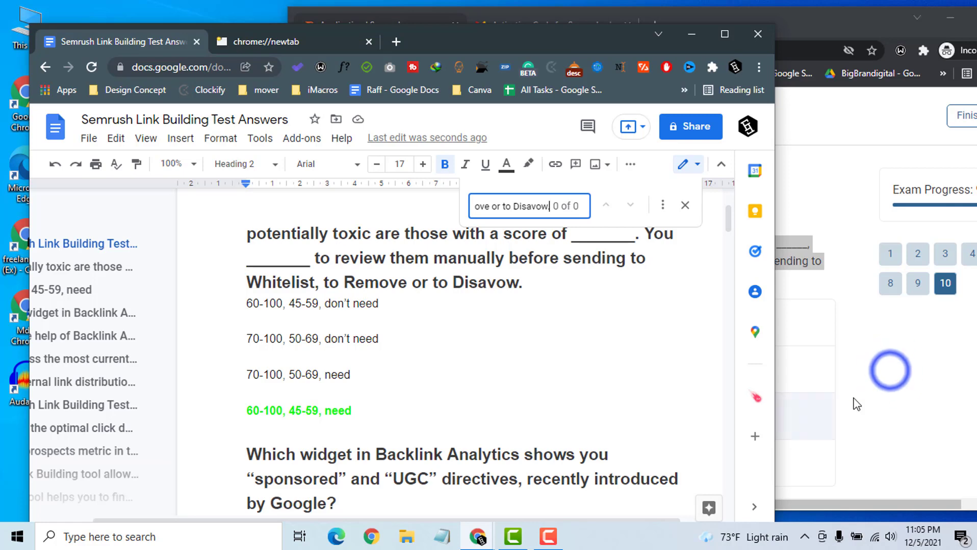
click(387, 464)
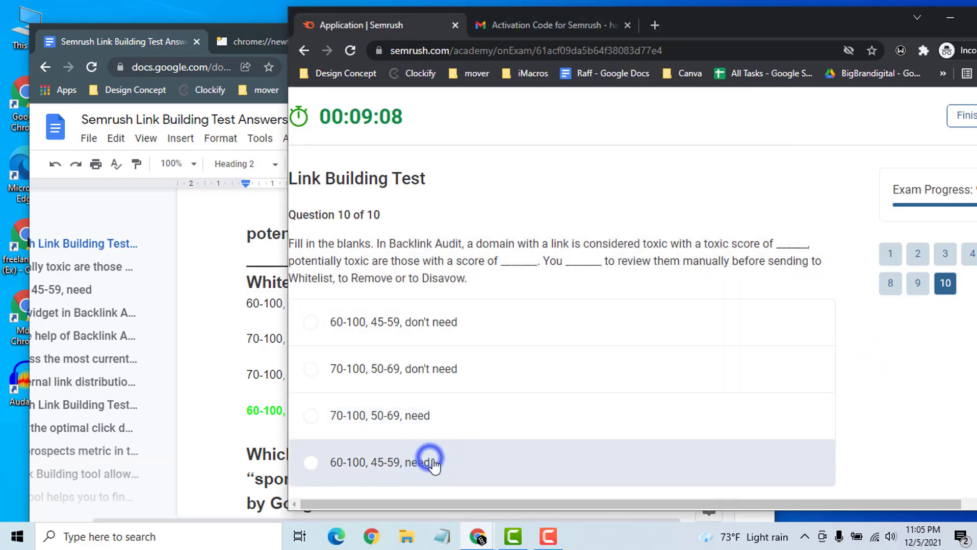
click(277, 375)
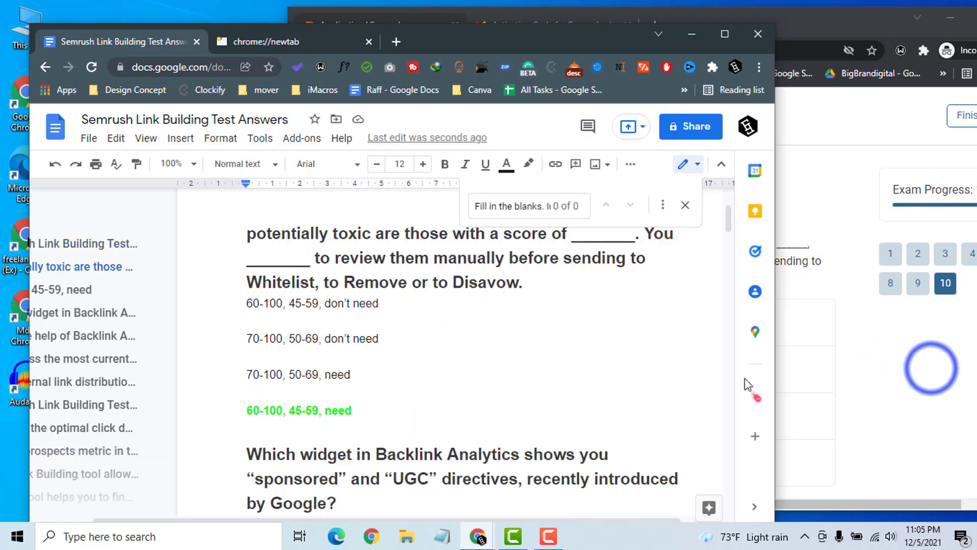
click(931, 369)
scroll(560, 416, down, 2)
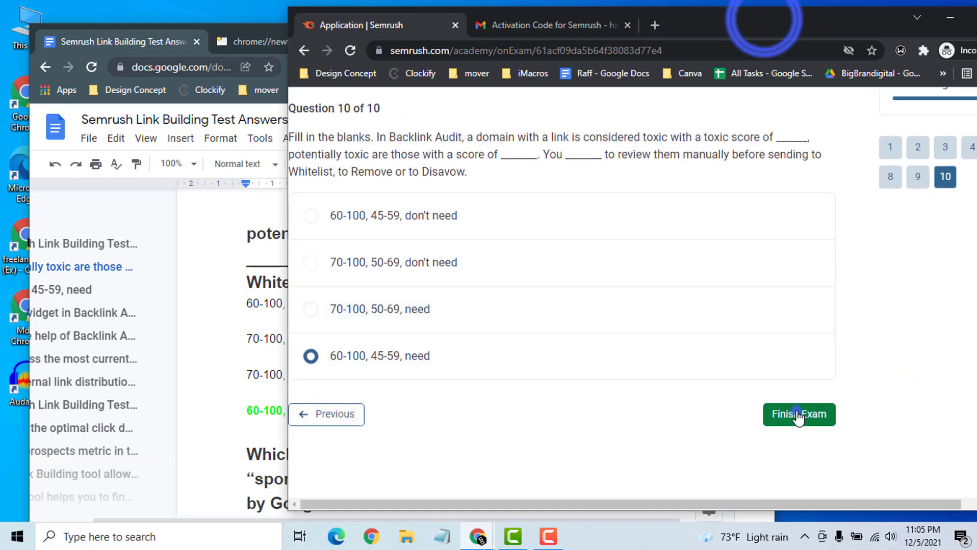
click(798, 415)
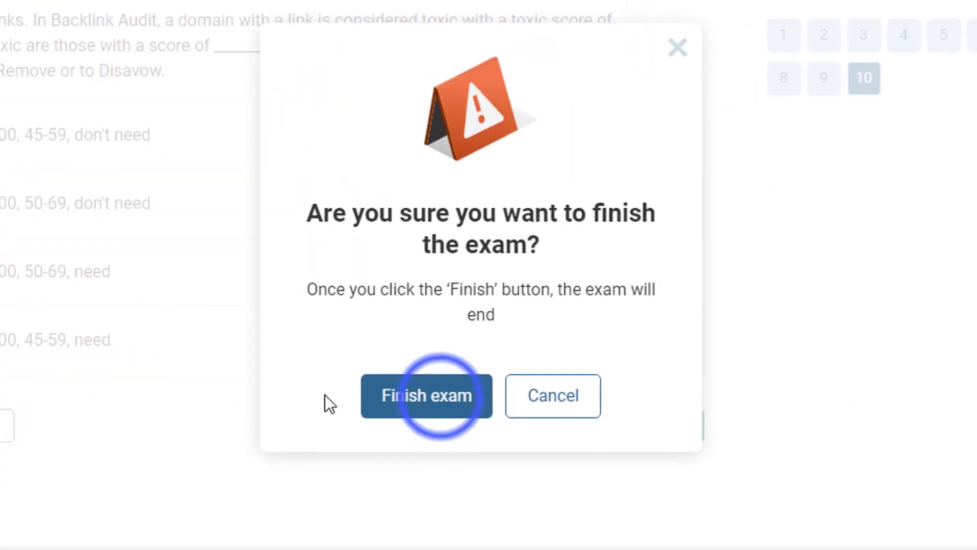
click(440, 400)
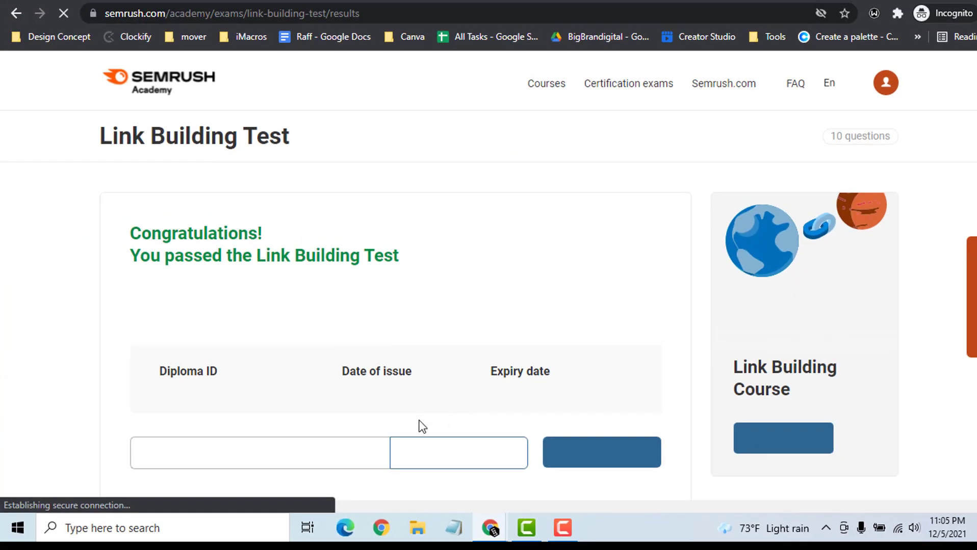
- Review the passed results, select the Diploma ID and expiry date, and copy the certificate URL
scroll(399, 363, down, 6)
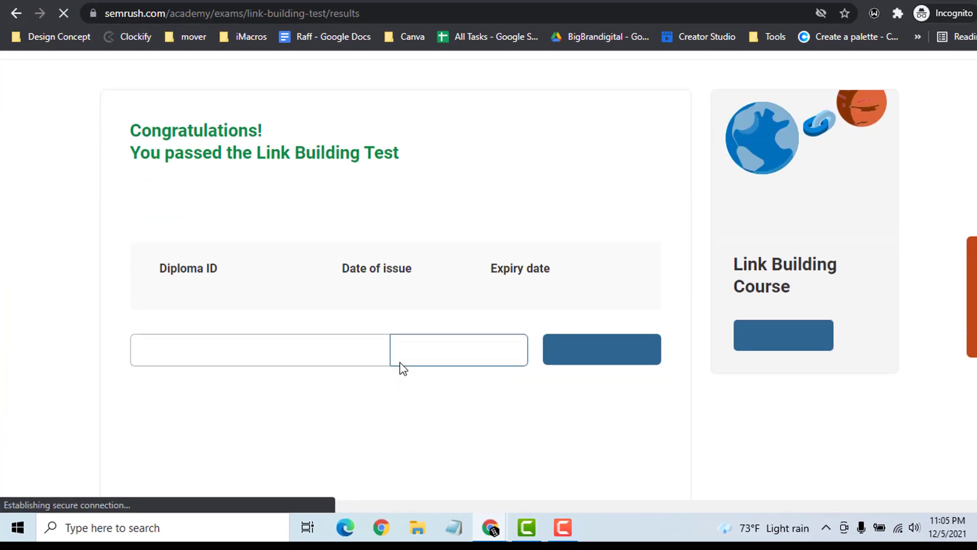
scroll(400, 363, down, 3)
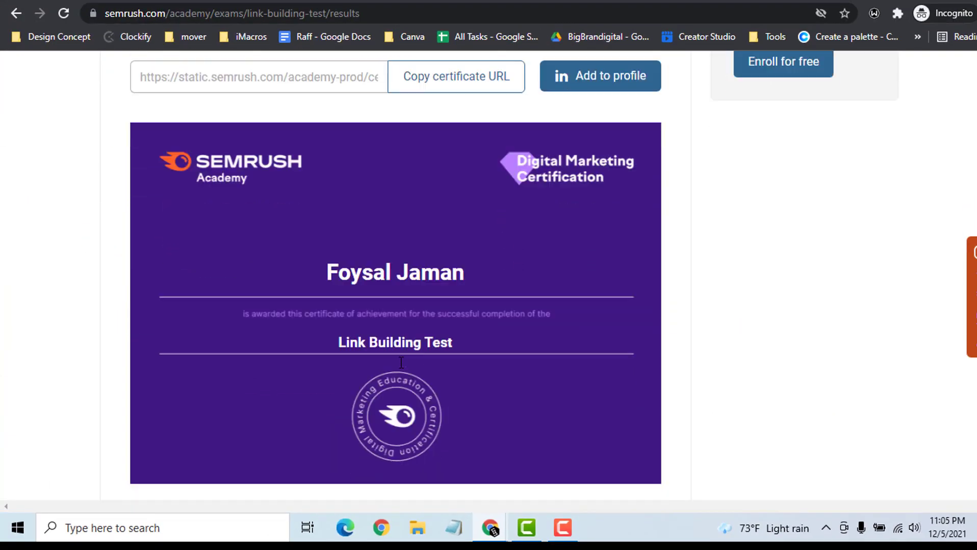
scroll(399, 362, up, 6)
click(159, 243)
click(161, 243)
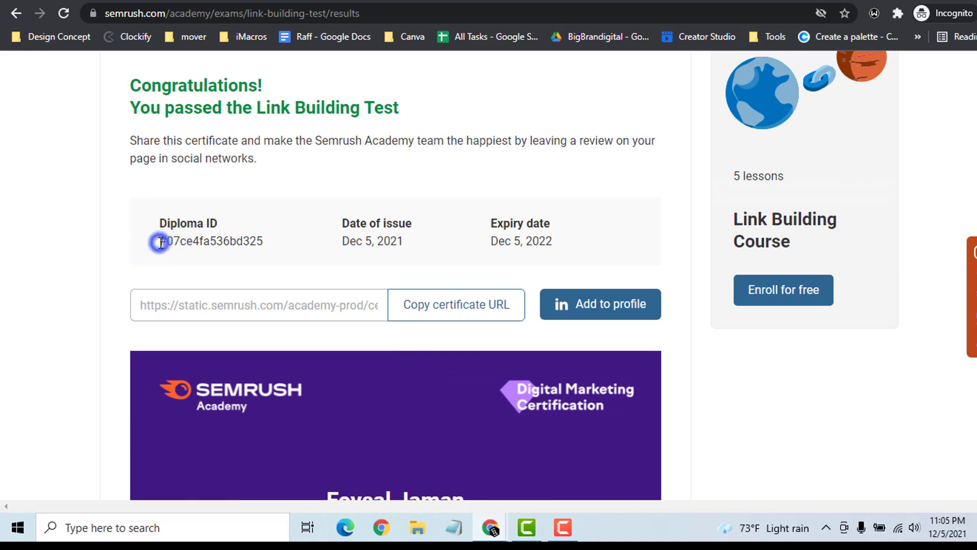
drag(181, 243, 275, 248)
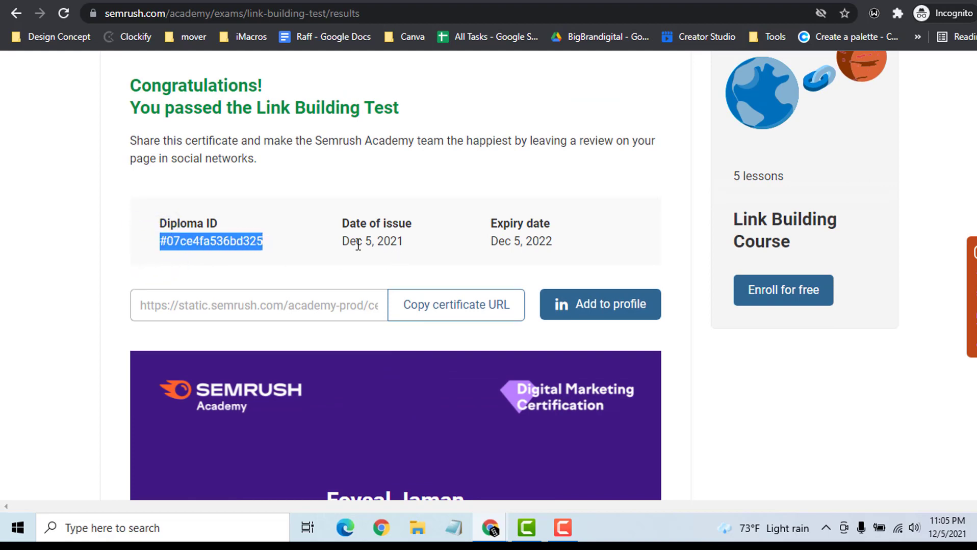
drag(343, 243, 504, 243)
double_click(506, 243)
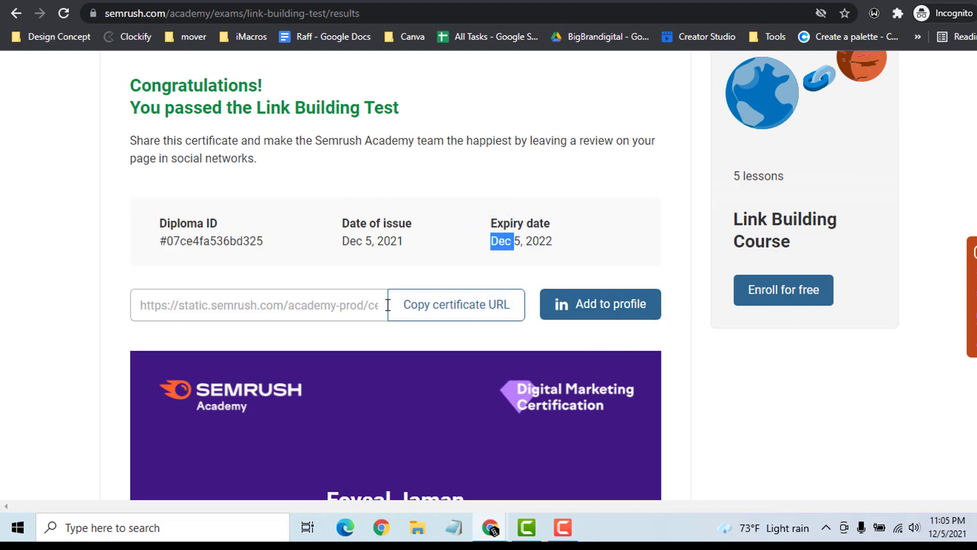
click(447, 315)
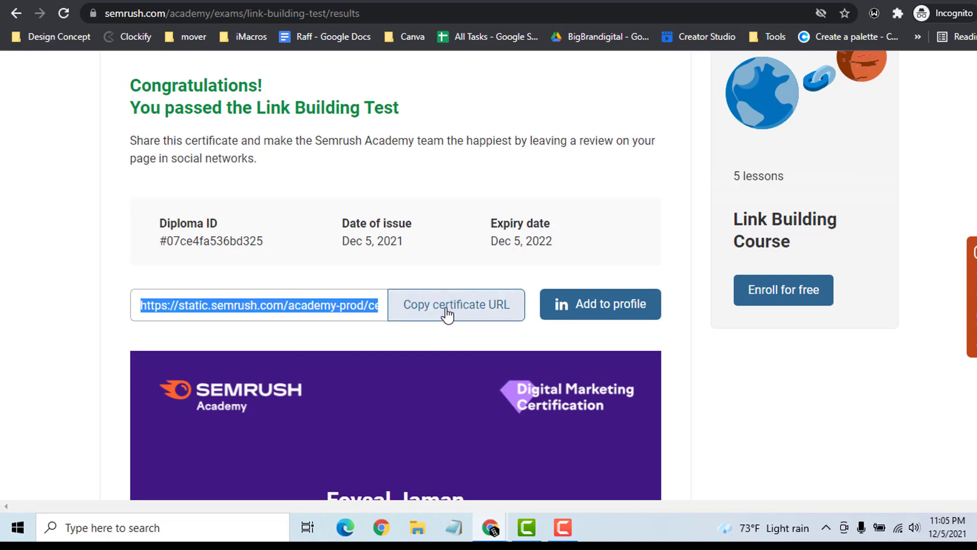
click(382, 531)
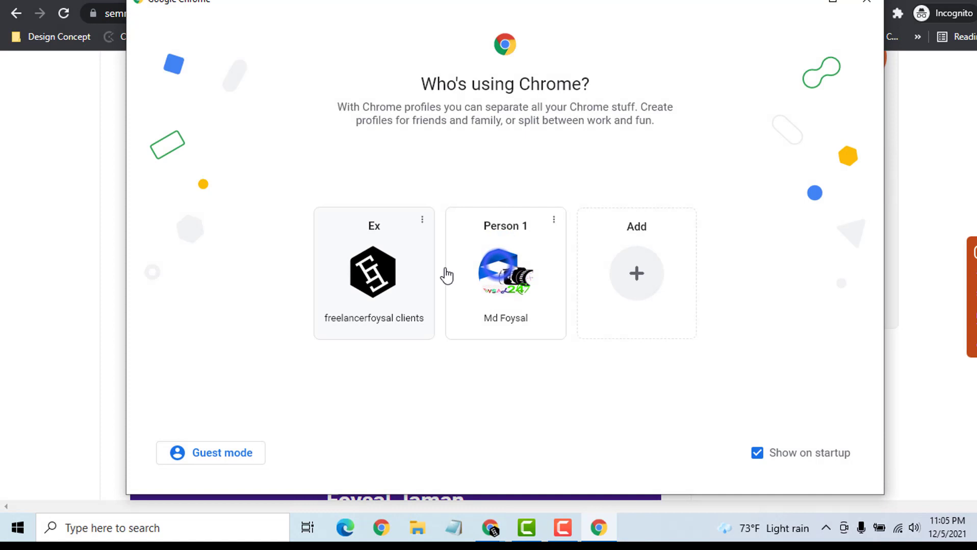
- Load the copied certificate URL in a second Chrome profile window, then minimize that window
click(446, 276)
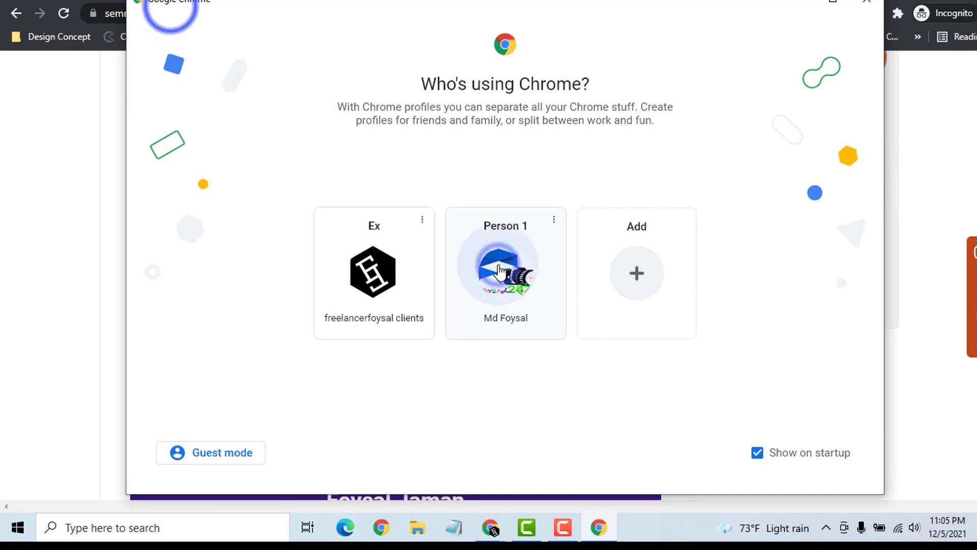
key(ctrl+v)
key(Return)
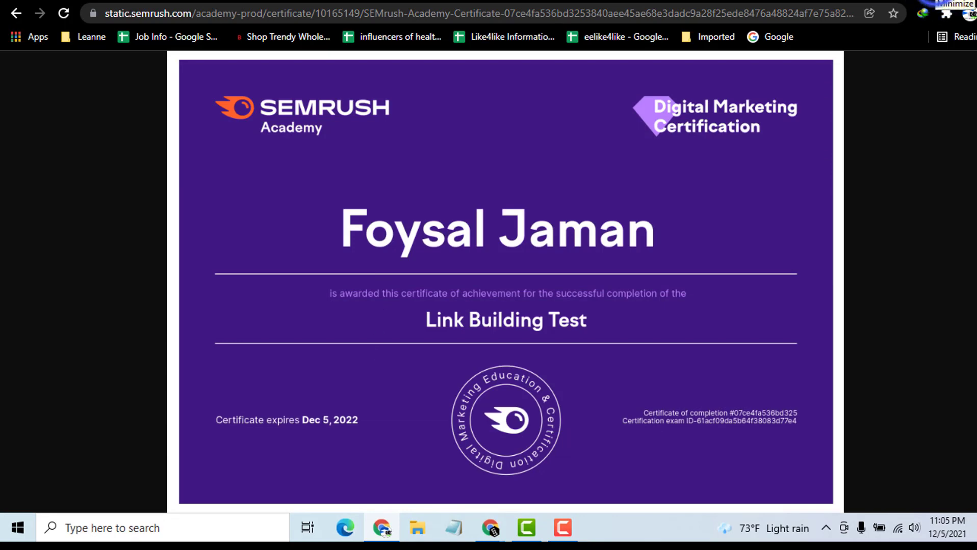
click(952, 6)
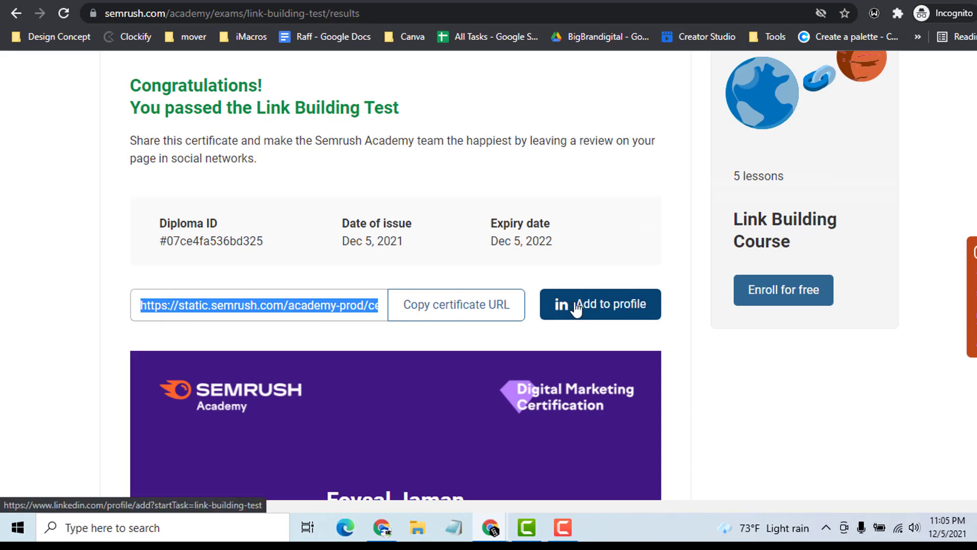
scroll(575, 307, down, 10)
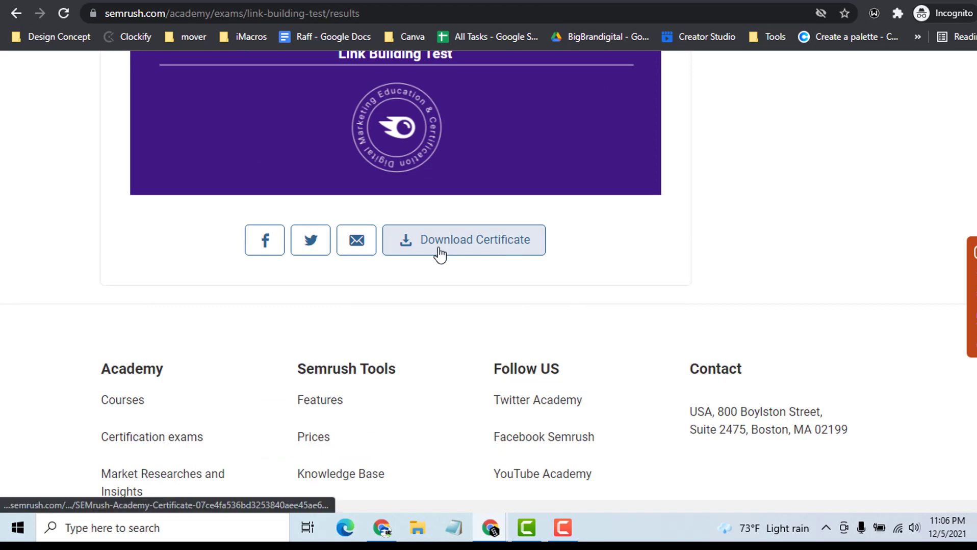
scroll(341, 176, up, 10)
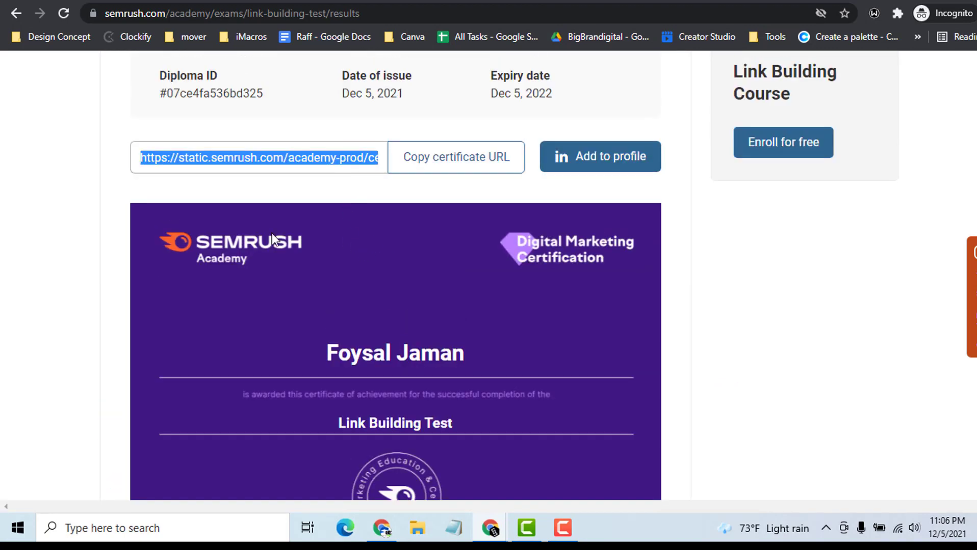
drag(160, 238, 204, 235)
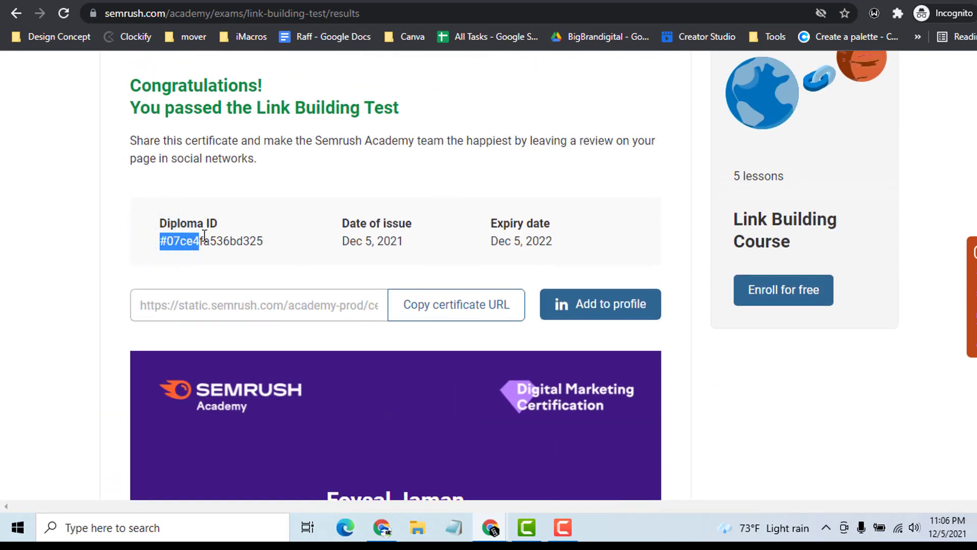
click(266, 241)
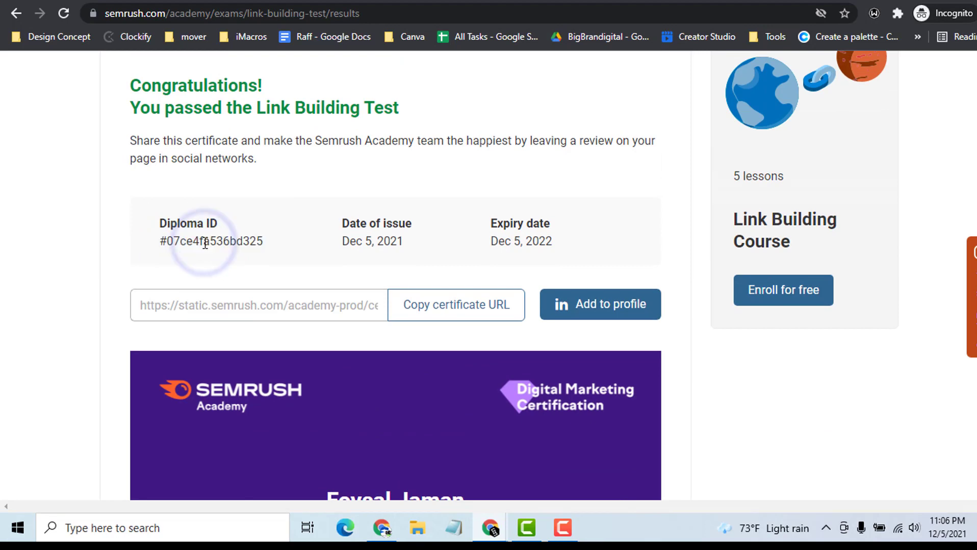
click(429, 246)
drag(337, 242, 358, 244)
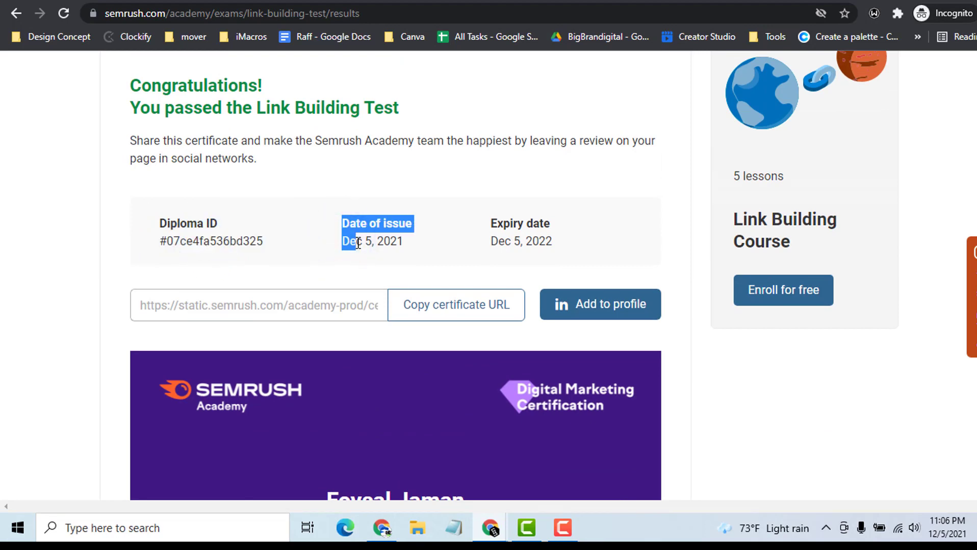